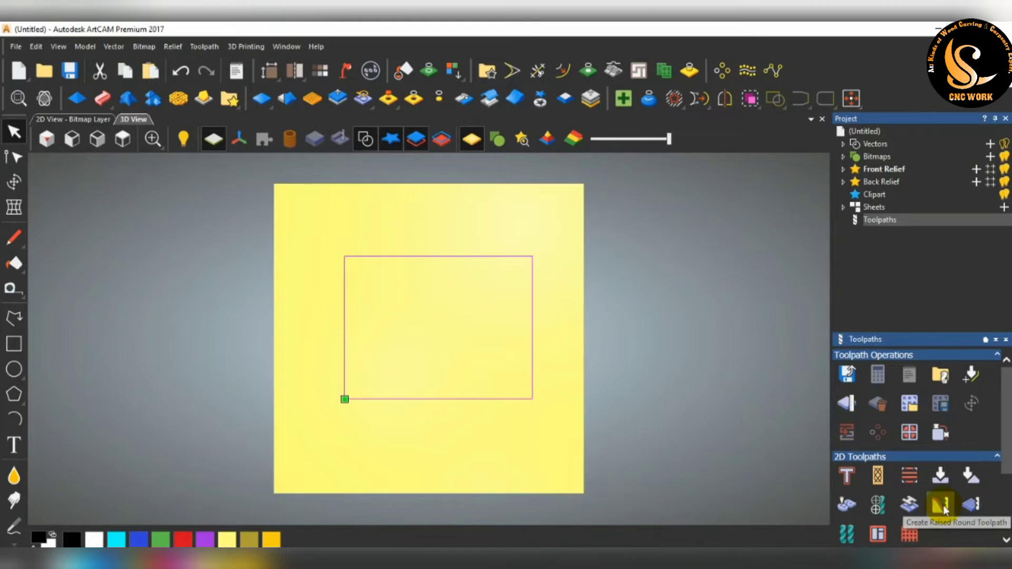
# Start a Raised Round toolpath for the selected rectangle and set its finish depth to 18 mm
pyautogui.click(943, 508)
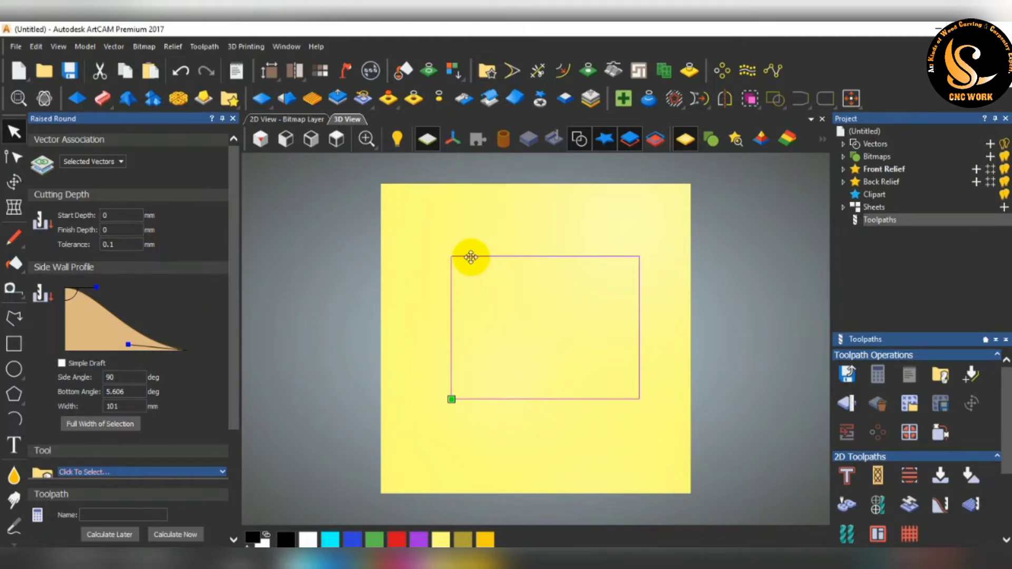
pyautogui.click(114, 230)
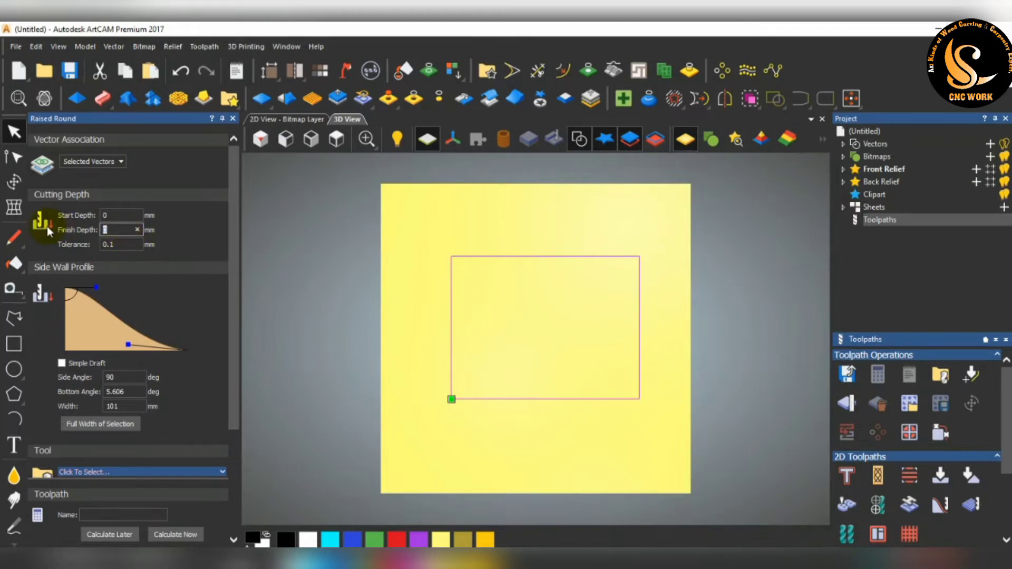
pyautogui.write('20')
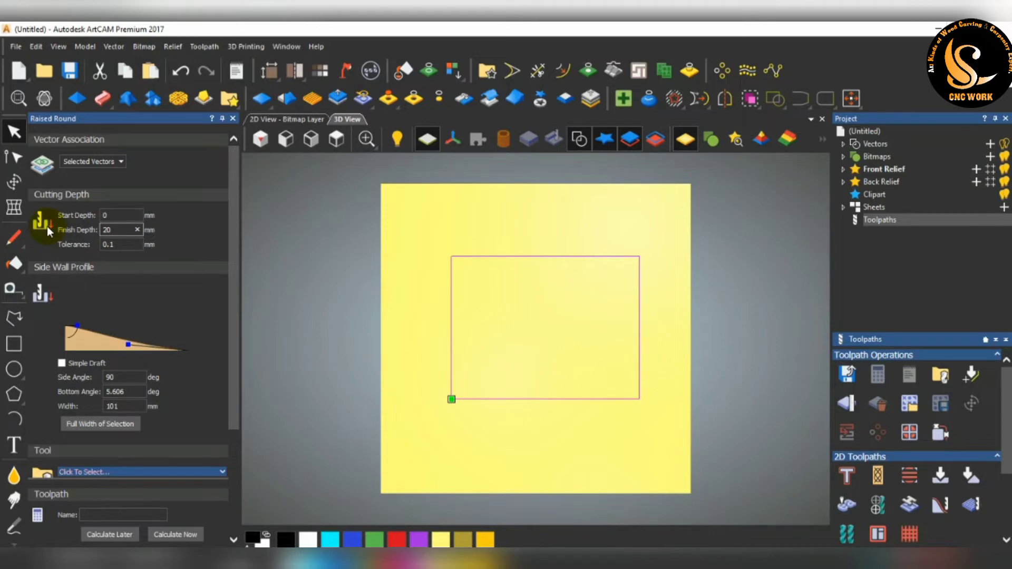
pyautogui.doubleClick(104, 230)
pyautogui.write('18')
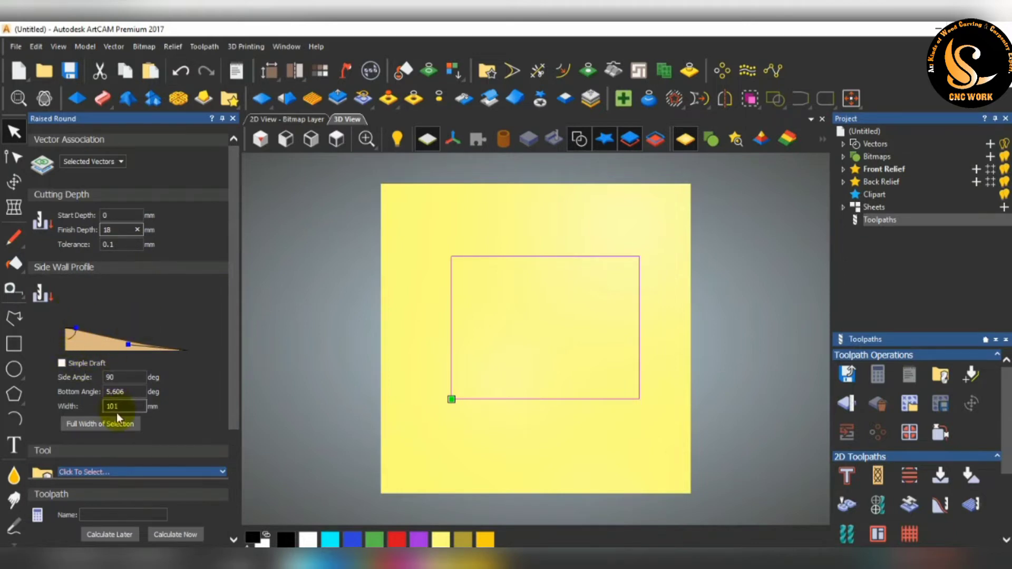
# Fit the side wall width to the full width of the selection and replace it with 0 mm
pyautogui.click(100, 424)
pyautogui.click(141, 406)
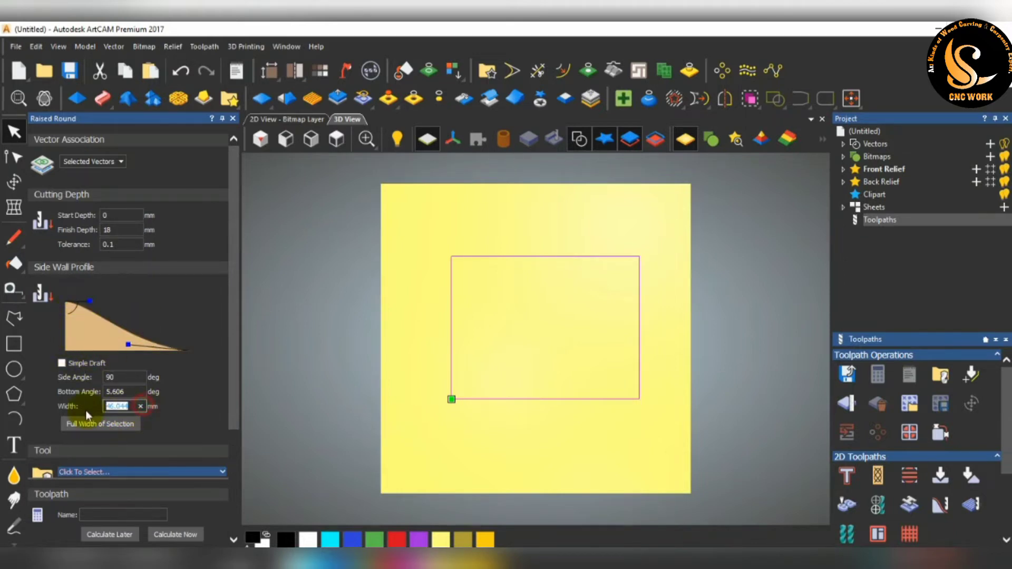
pyautogui.write('0')
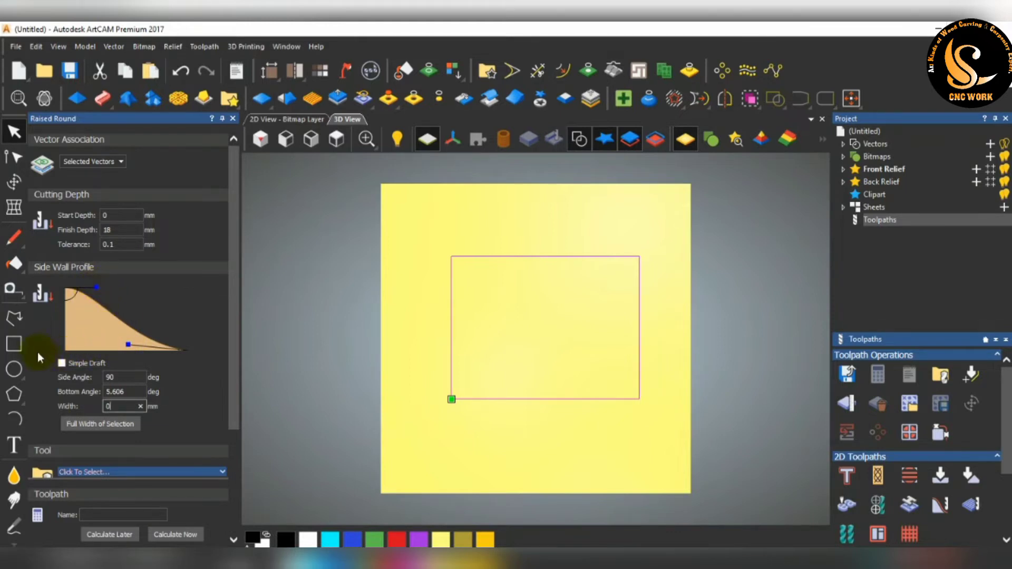
# Reshape the side wall profile curve with its two handles to a 0.573° side angle and 76.908° bottom angle
pyautogui.click(96, 287)
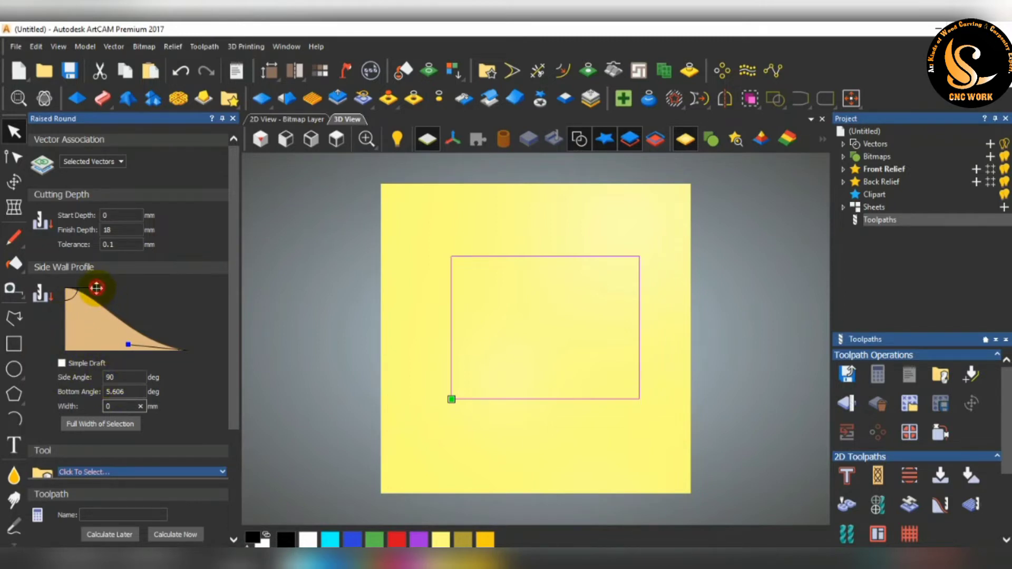
pyautogui.moveTo(96, 287); pyautogui.dragTo(62, 335)
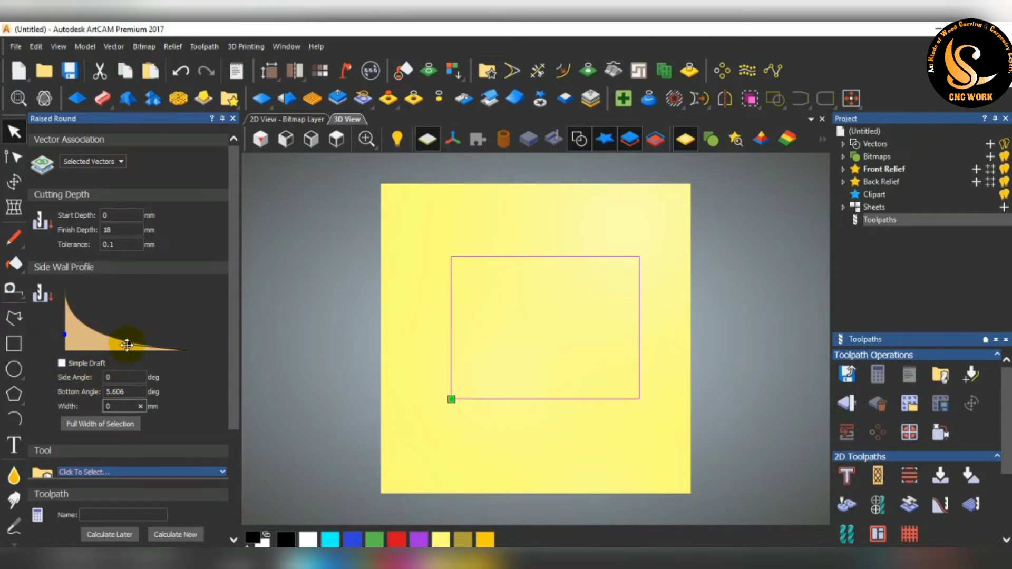
pyautogui.moveTo(129, 340); pyautogui.dragTo(191, 288)
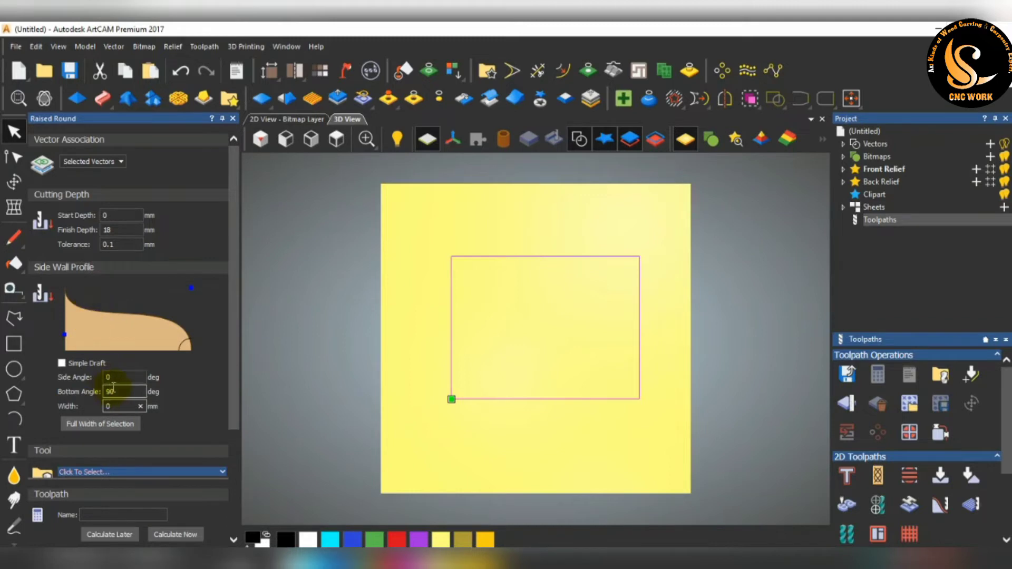
pyautogui.moveTo(65, 334); pyautogui.dragTo(120, 287)
pyautogui.moveTo(99, 321); pyautogui.dragTo(65, 349)
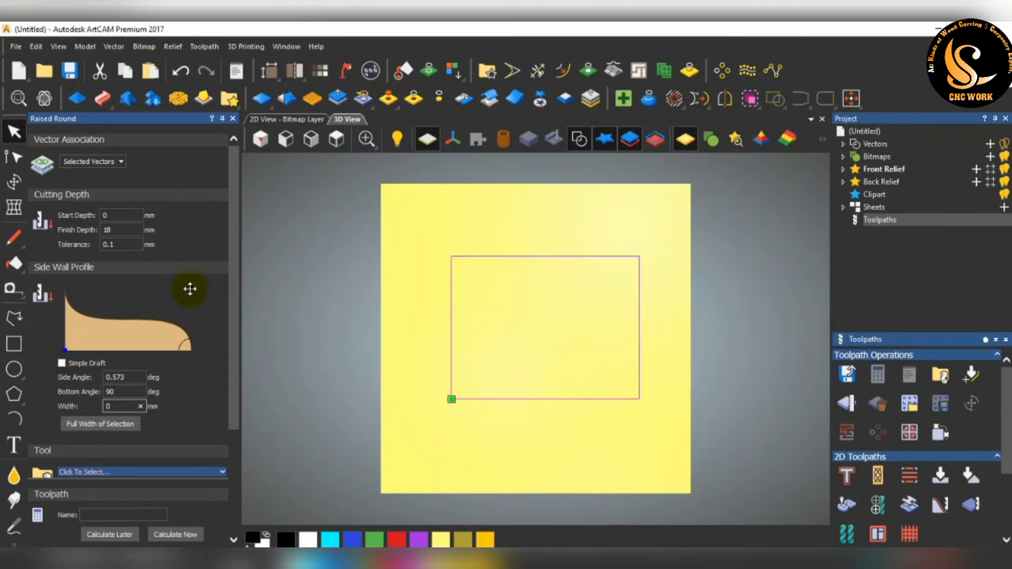
pyautogui.moveTo(188, 284)
pyautogui.mouseDown()
pyautogui.moveTo(158, 293)
pyautogui.moveTo(177, 295)
pyautogui.mouseUp()
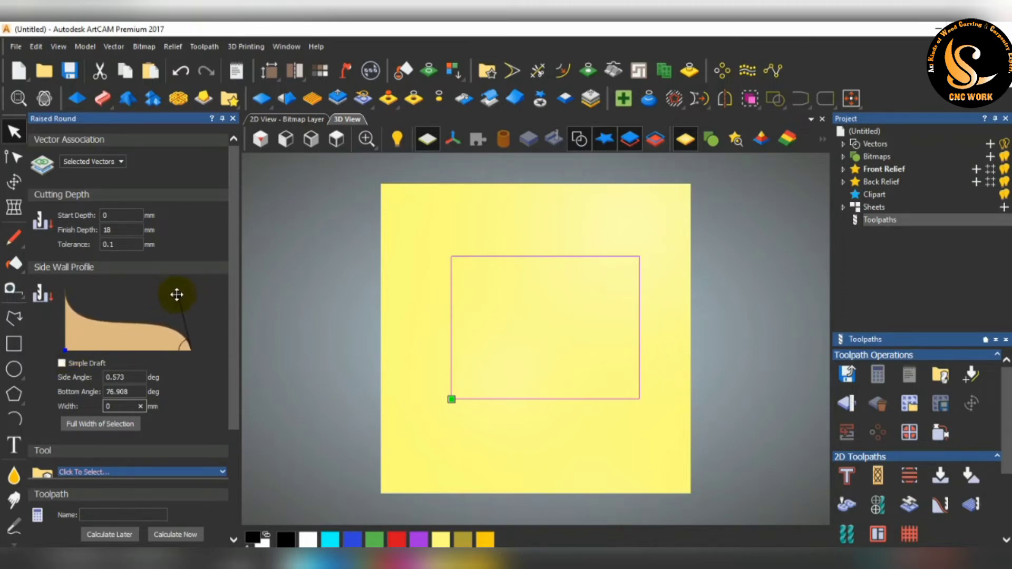
# Set the width of the side wall profile to 30 mm
pyautogui.click(127, 390)
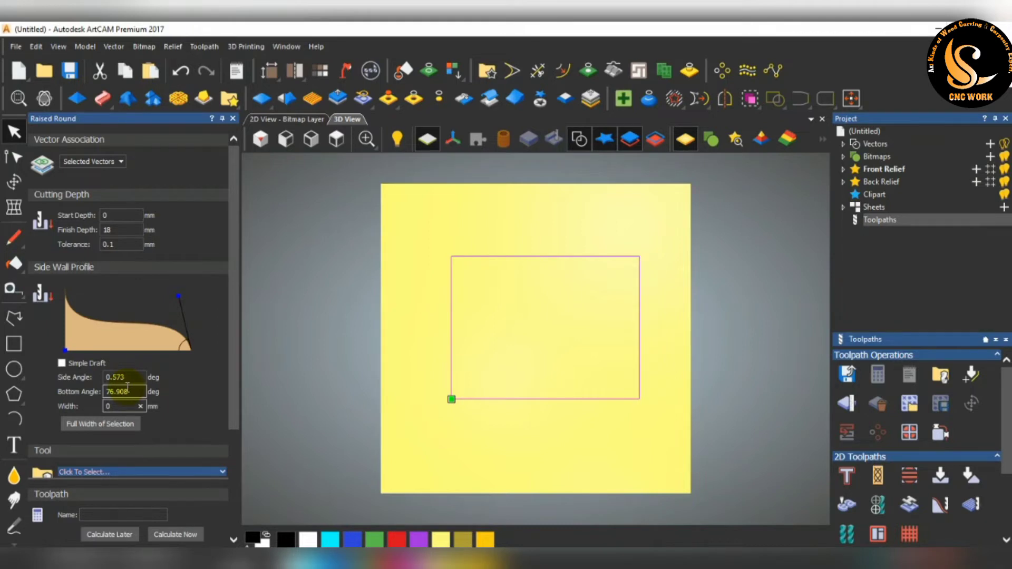
pyautogui.press('Tab')
pyautogui.doubleClick(108, 406)
pyautogui.write('30')
pyautogui.press('Return')
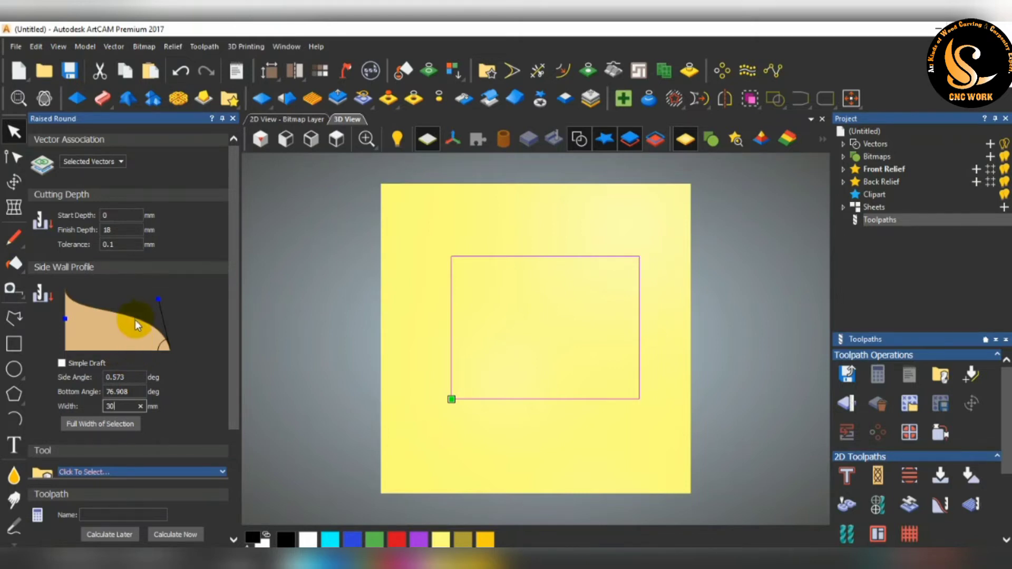
# Adjust the side wall profile's curve handles to a 90° bottom angle and an 18.65° side angle
pyautogui.moveTo(156, 296)
pyautogui.mouseDown()
pyautogui.moveTo(138, 309)
pyautogui.moveTo(175, 293)
pyautogui.mouseUp()
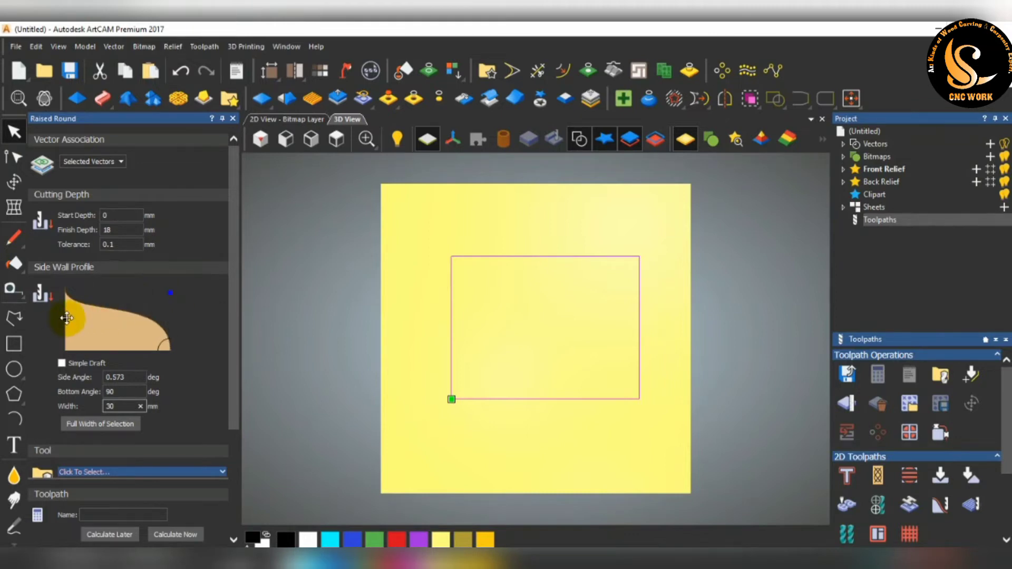
pyautogui.moveTo(63, 318); pyautogui.dragTo(81, 337)
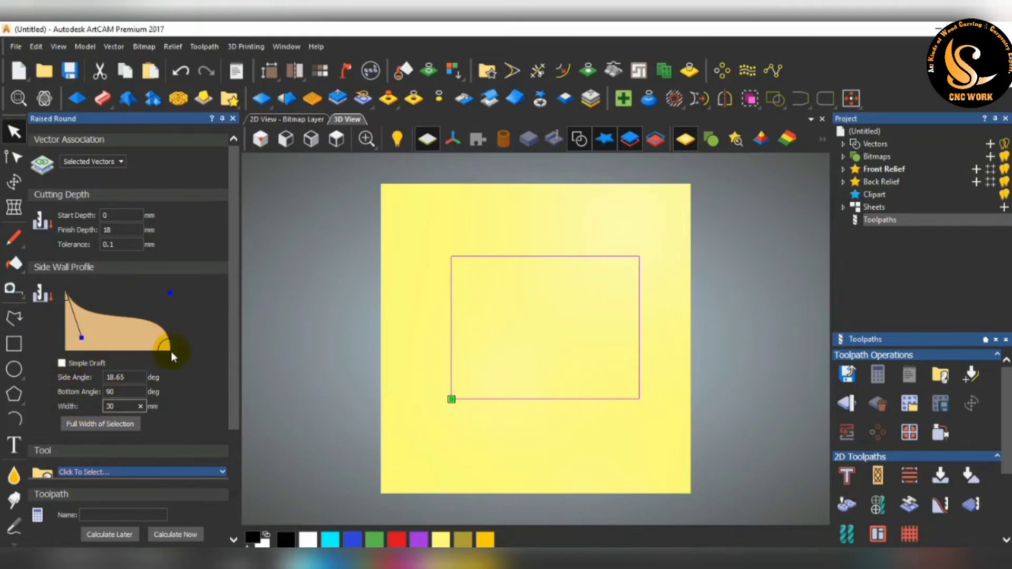
pyautogui.click(118, 406)
# Assign the Ball Nose 6 mm tool from the wood or plastic 3D Finishing group to the toolpath
pyautogui.scroll(-3, 125, 420)
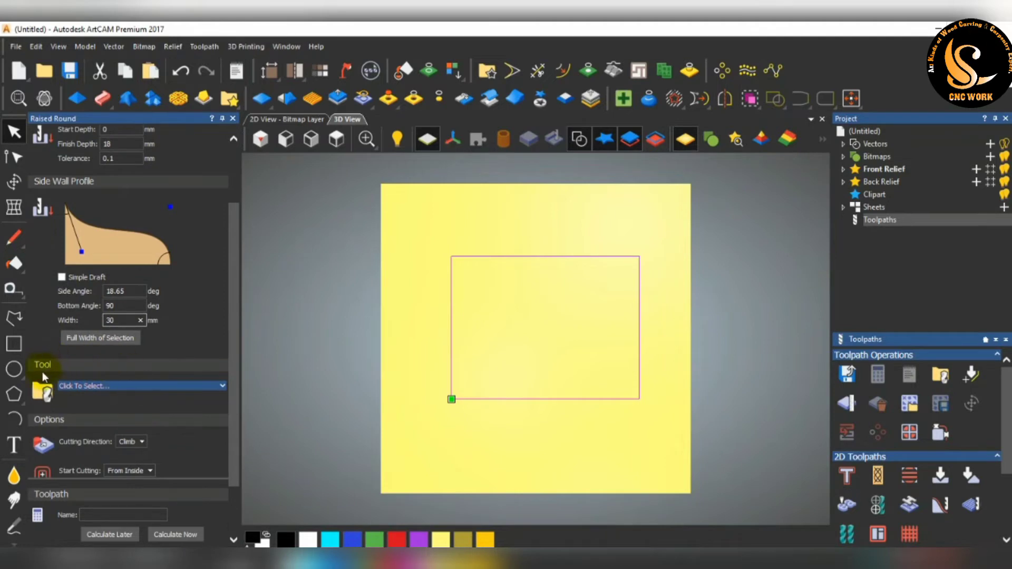
pyautogui.click(132, 388)
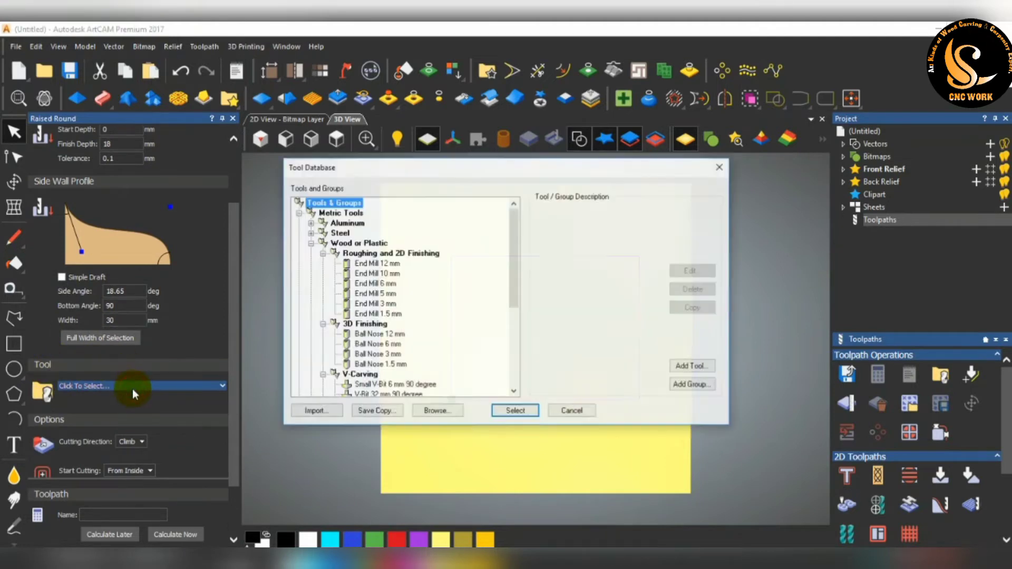
pyautogui.click(390, 334)
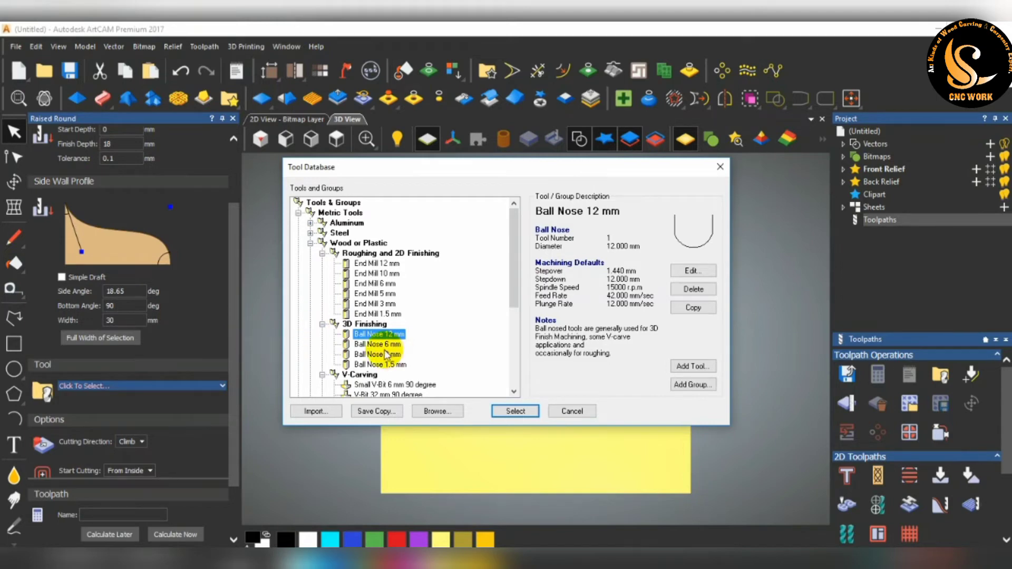
pyautogui.click(376, 344)
pyautogui.click(511, 412)
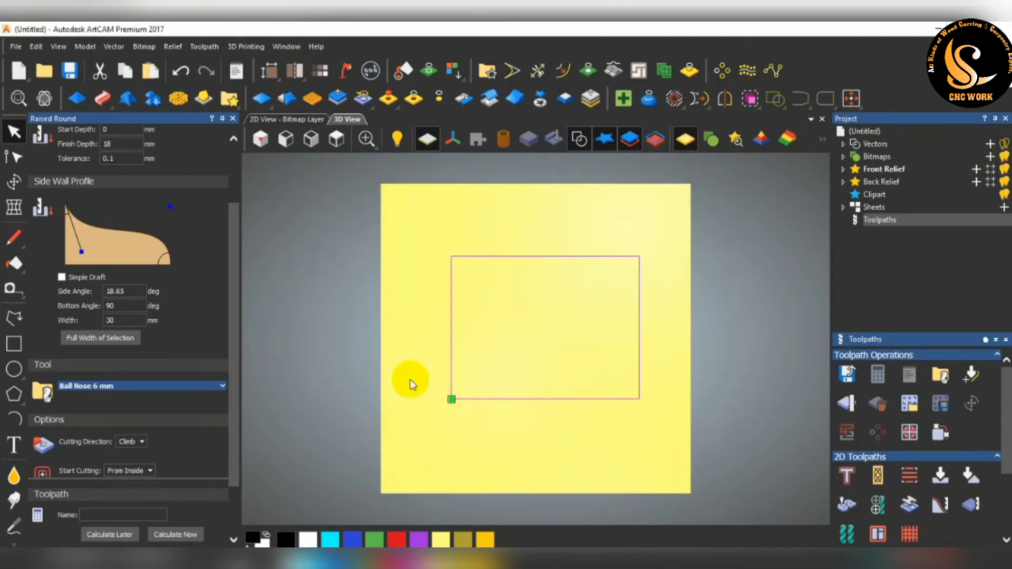
# Set the ball nose tool's stepdown to 10 mm, feed rate to 150 mm/sec and plunge rate to 100 mm/sec
pyautogui.click(185, 388)
pyautogui.scroll(-3, 216, 386)
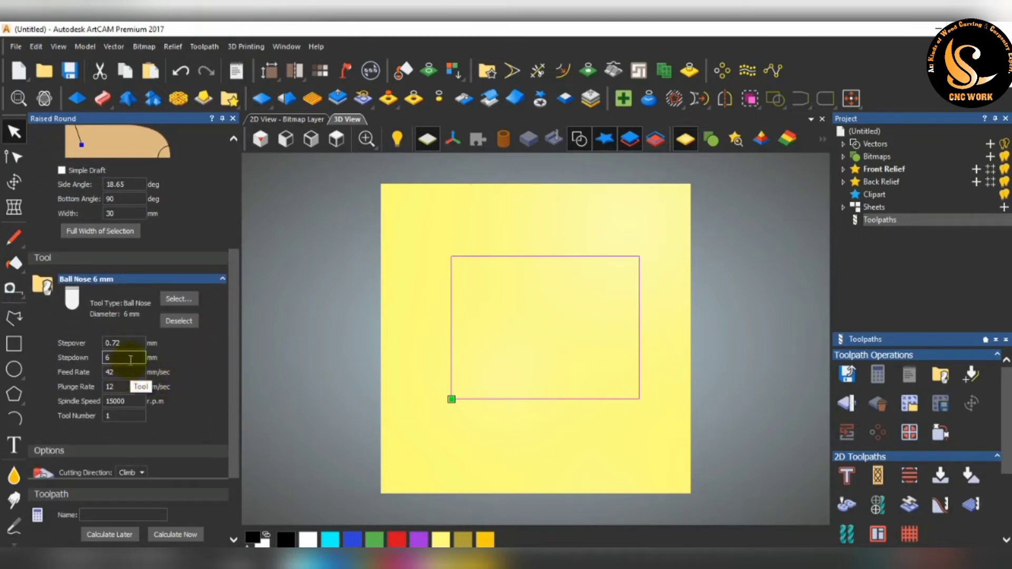
pyautogui.doubleClick(122, 361)
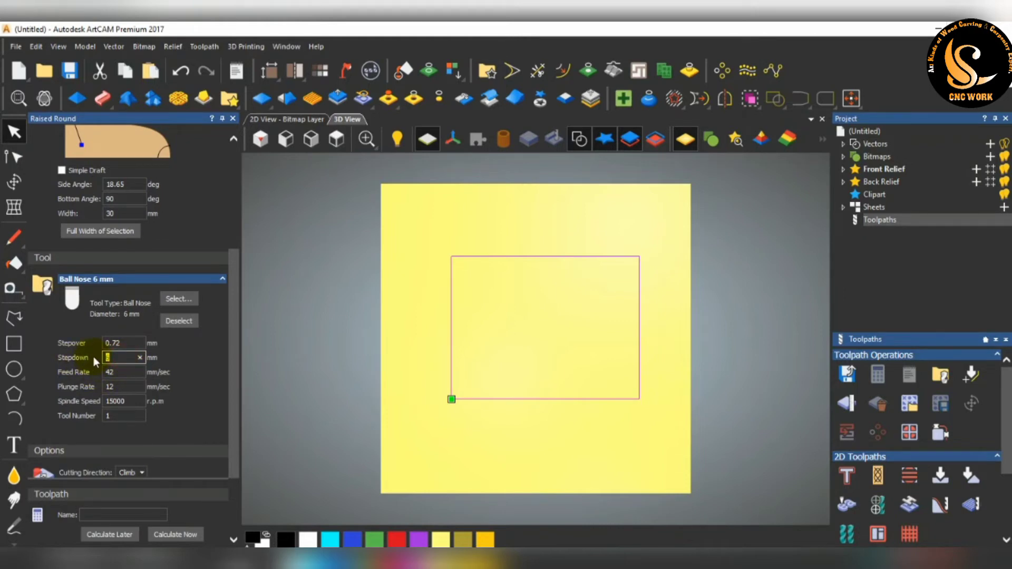
pyautogui.doubleClick(122, 372)
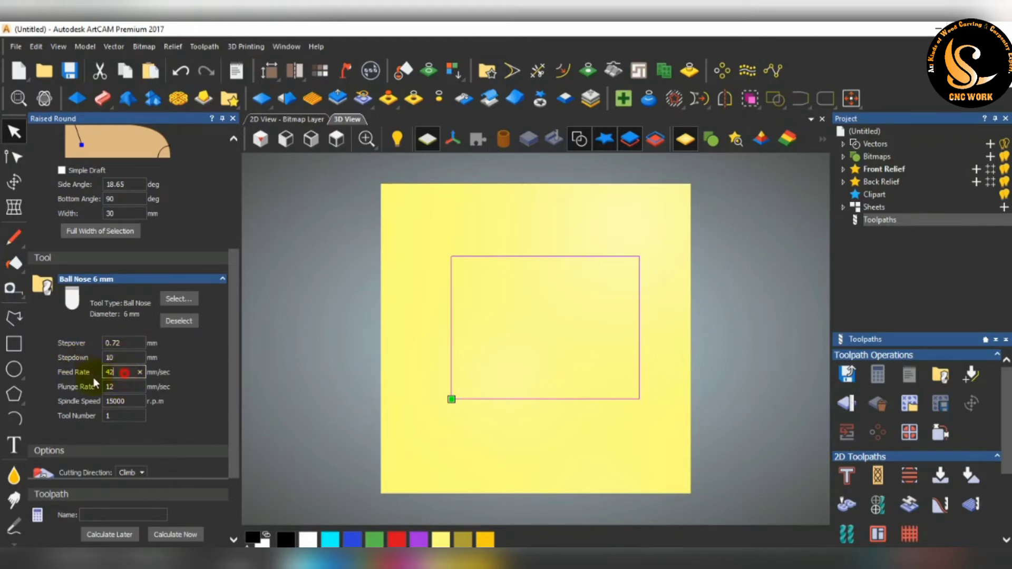
pyautogui.write('150')
pyautogui.click(123, 388)
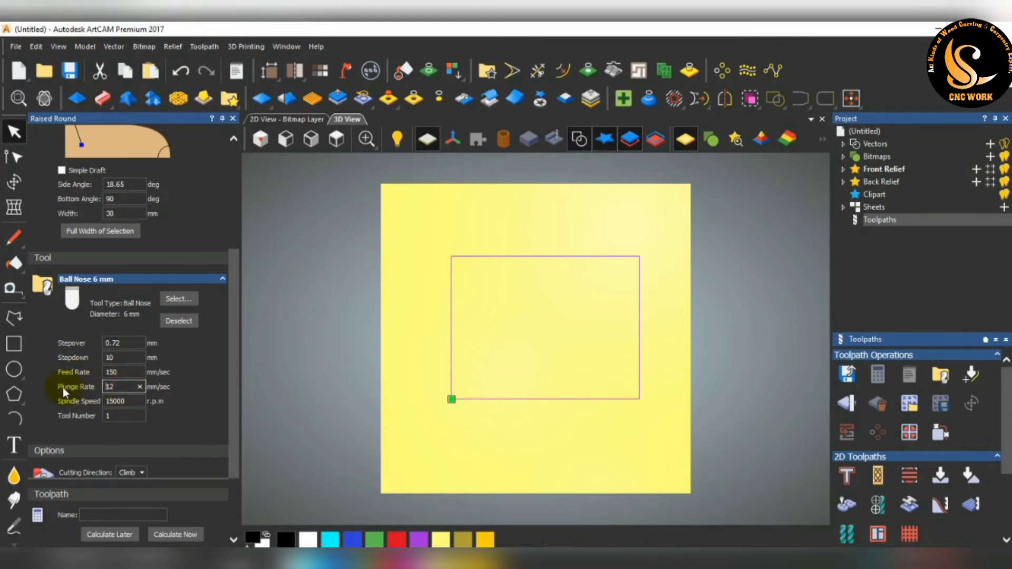
pyautogui.doubleClick(110, 387)
pyautogui.write('100')
# Set the ball nose tool's spindle speed to 18000 r.p.m
pyautogui.moveTo(130, 401); pyautogui.dragTo(12, 414)
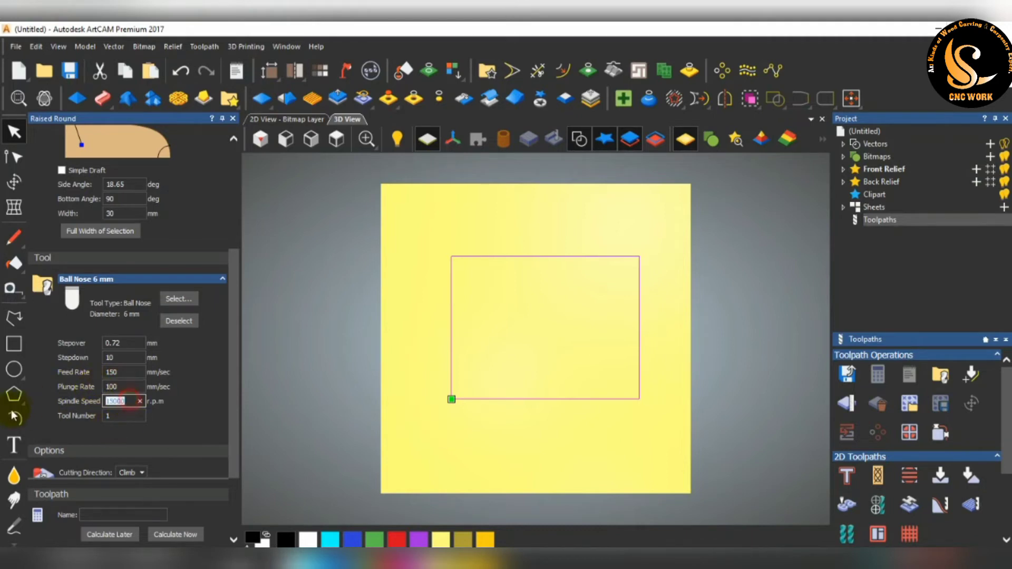
pyautogui.write('1800')
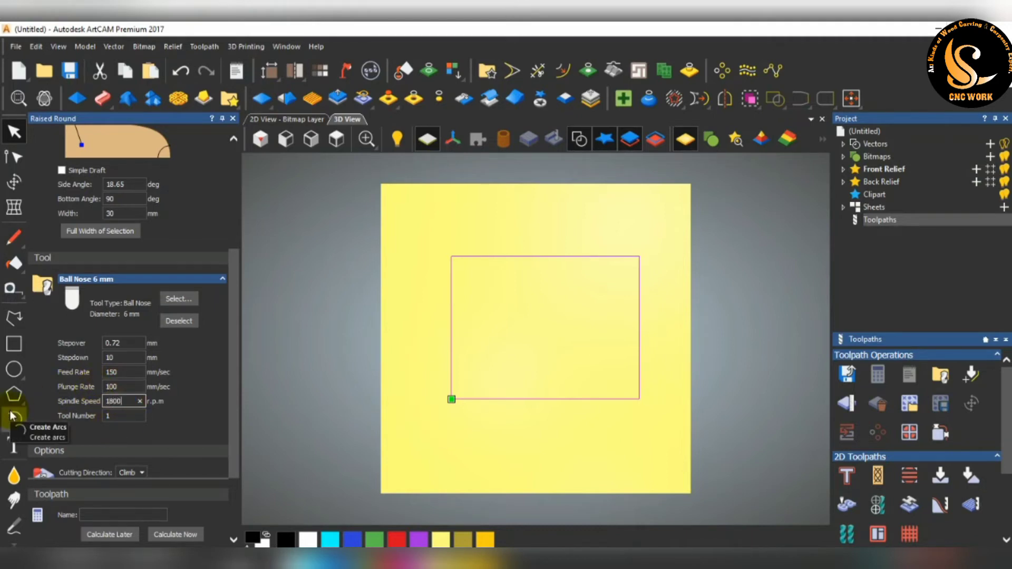
pyautogui.write('0')
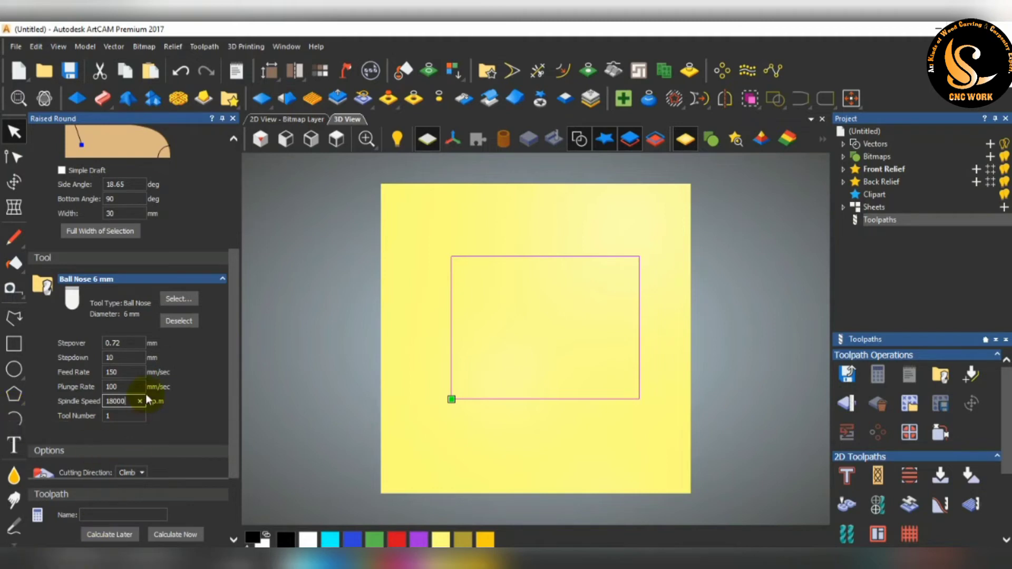
pyautogui.click(123, 417)
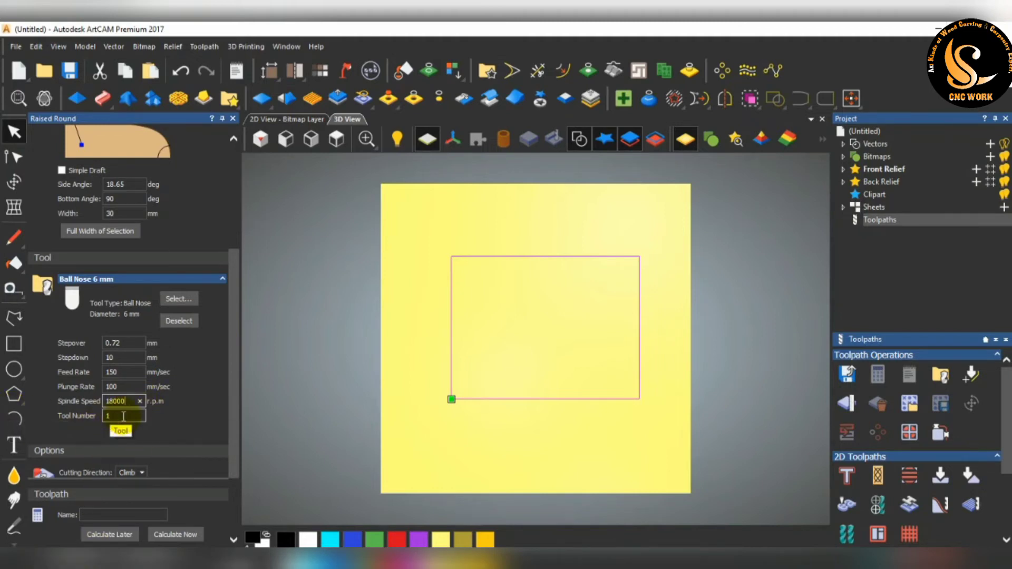
pyautogui.click(124, 417)
# Define the material thickness as 20 mm and calculate the Raised Round toolpath immediately
pyautogui.scroll(-3, 123, 419)
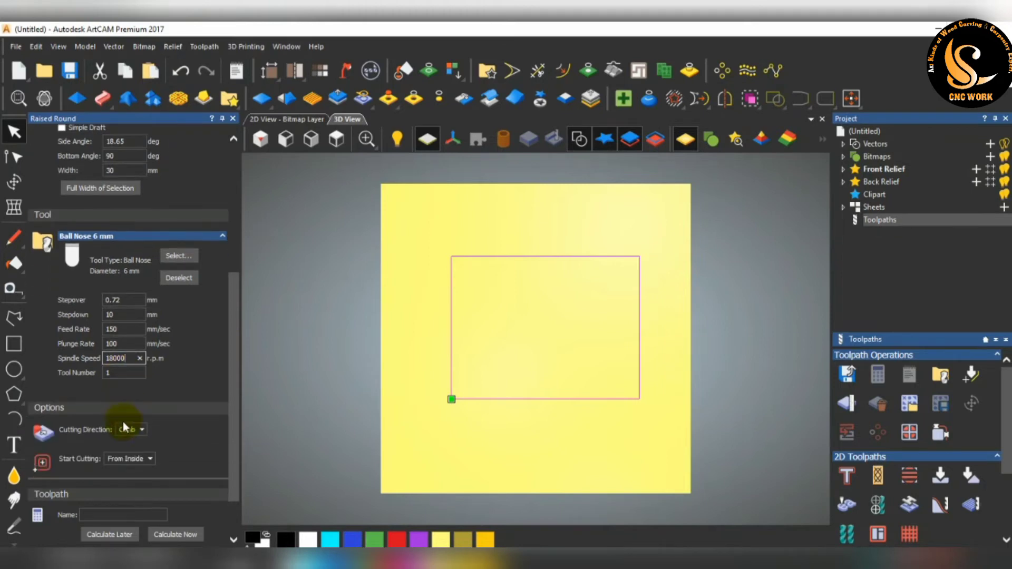
pyautogui.click(166, 459)
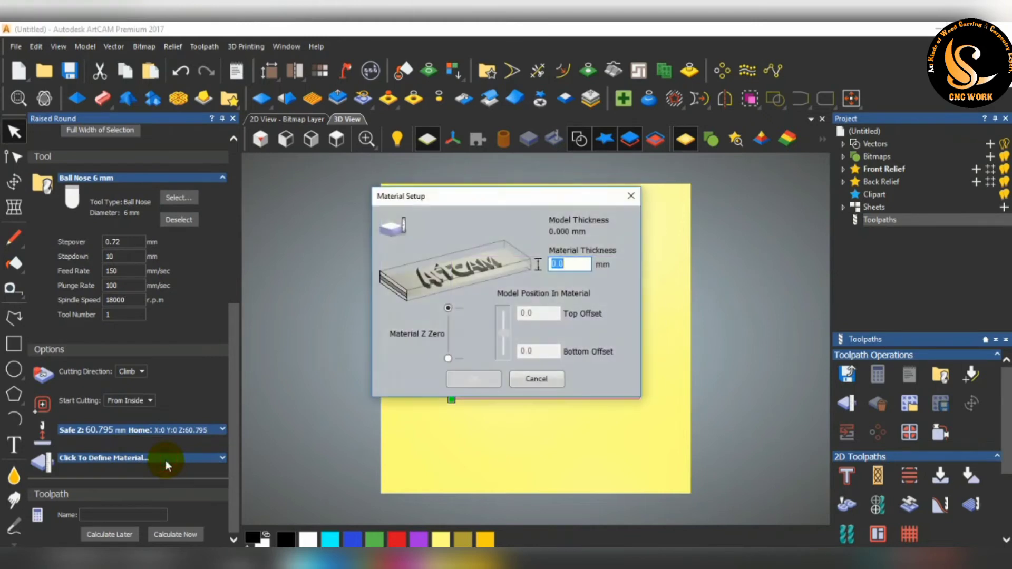
pyautogui.click(582, 264)
pyautogui.write('20')
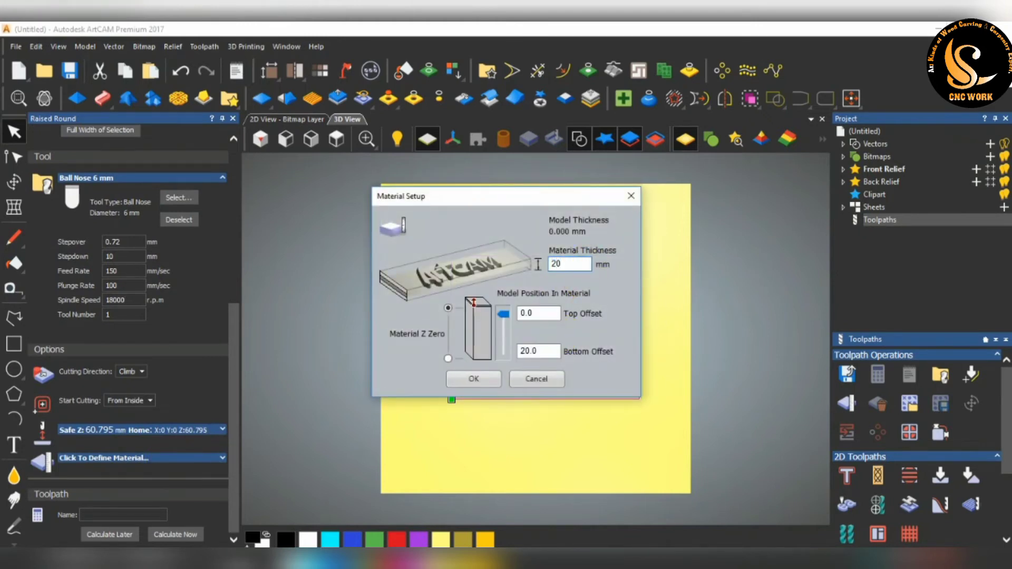
pyautogui.click(475, 381)
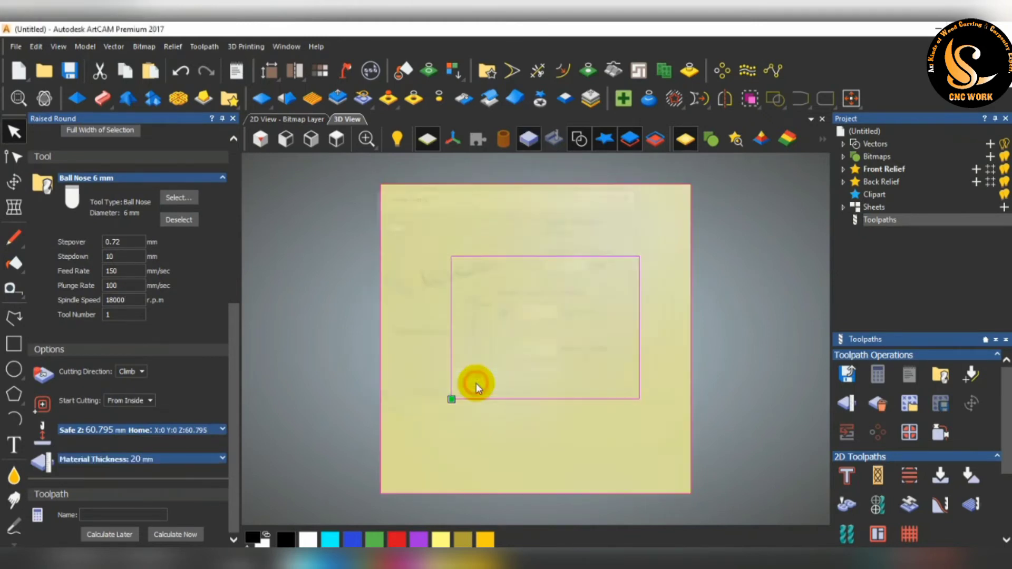
pyautogui.click(175, 535)
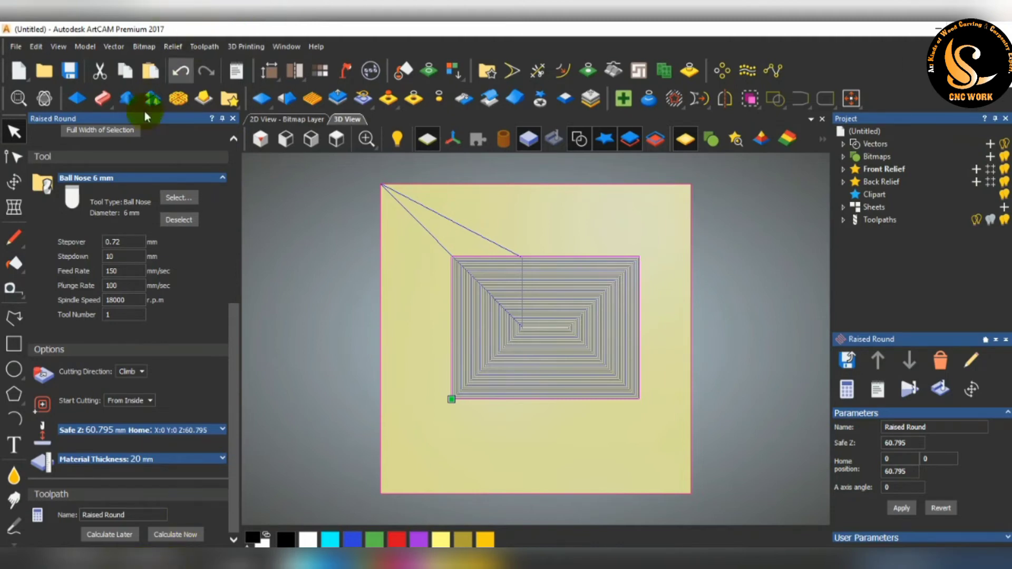
# Simulate the Raised Round toolpath on the whole model at standard resolution and run the simulation in fast forward
pyautogui.click(922, 389)
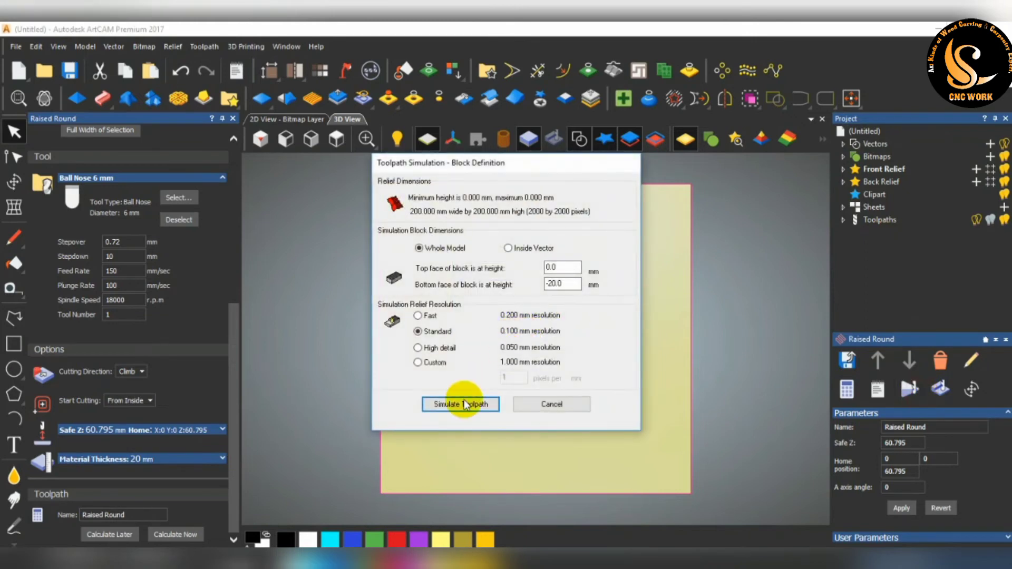
pyautogui.click(462, 404)
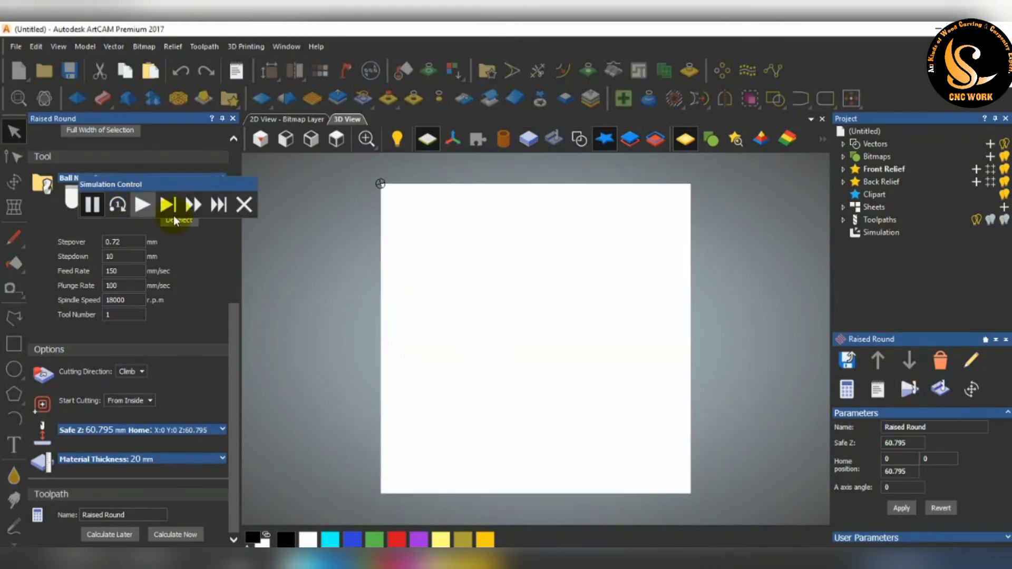
pyautogui.click(191, 206)
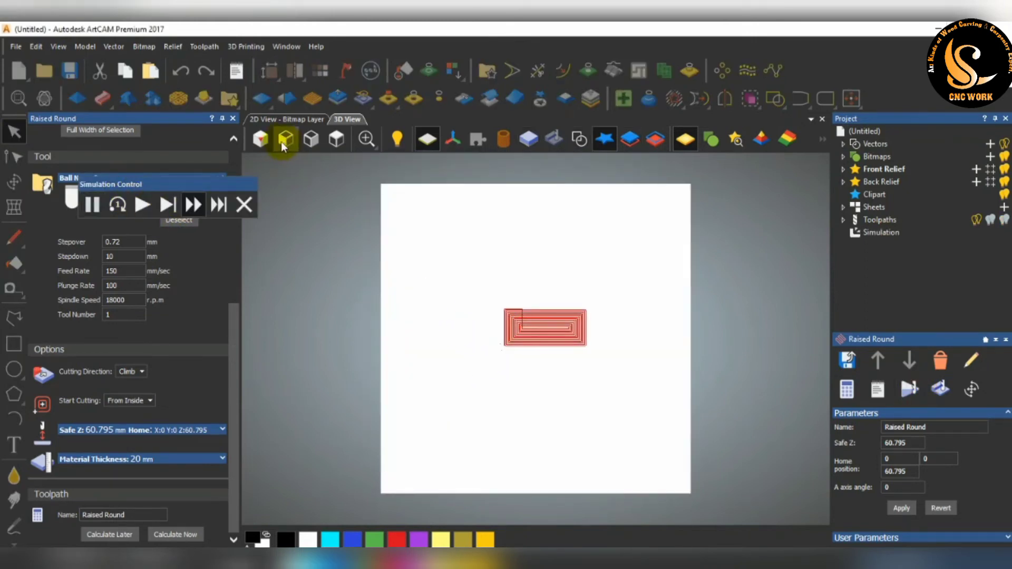
# Show the model isometrically, run the Raised Round simulation through to its end and close the simulation controls
pyautogui.click(283, 140)
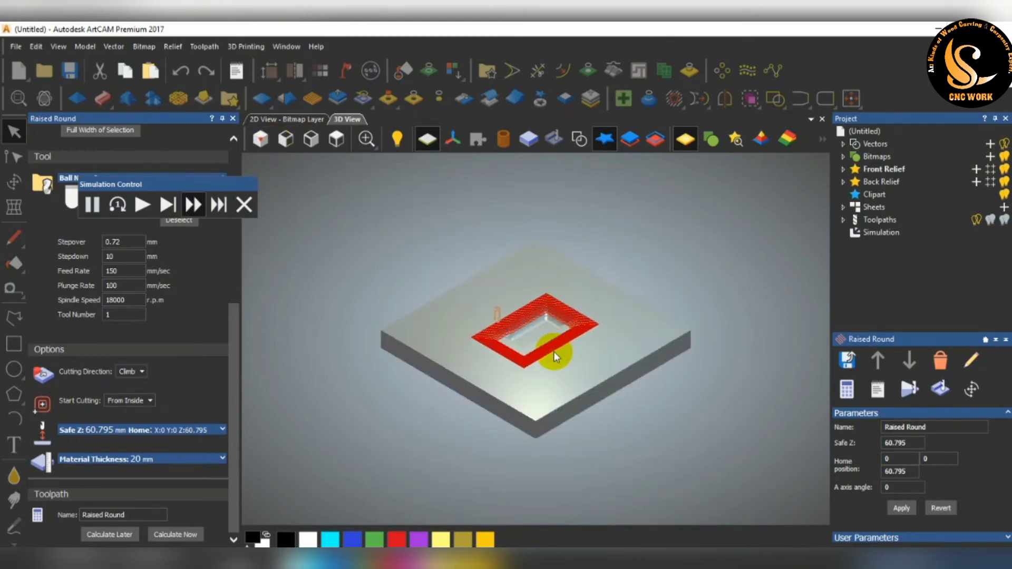
pyautogui.click(220, 210)
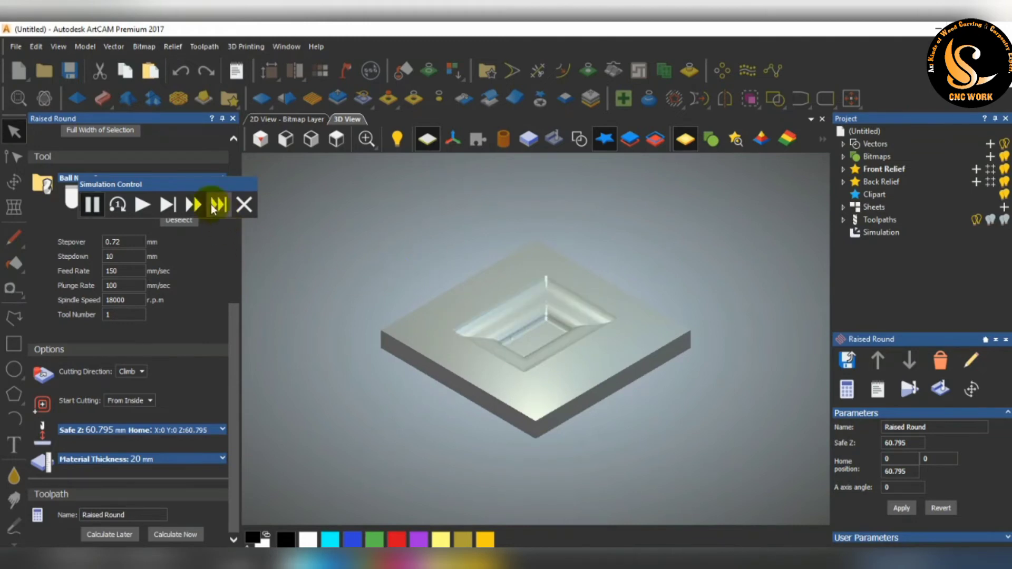
pyautogui.click(244, 204)
pyautogui.scroll(3, 508, 339)
pyautogui.scroll(-1, 581, 329)
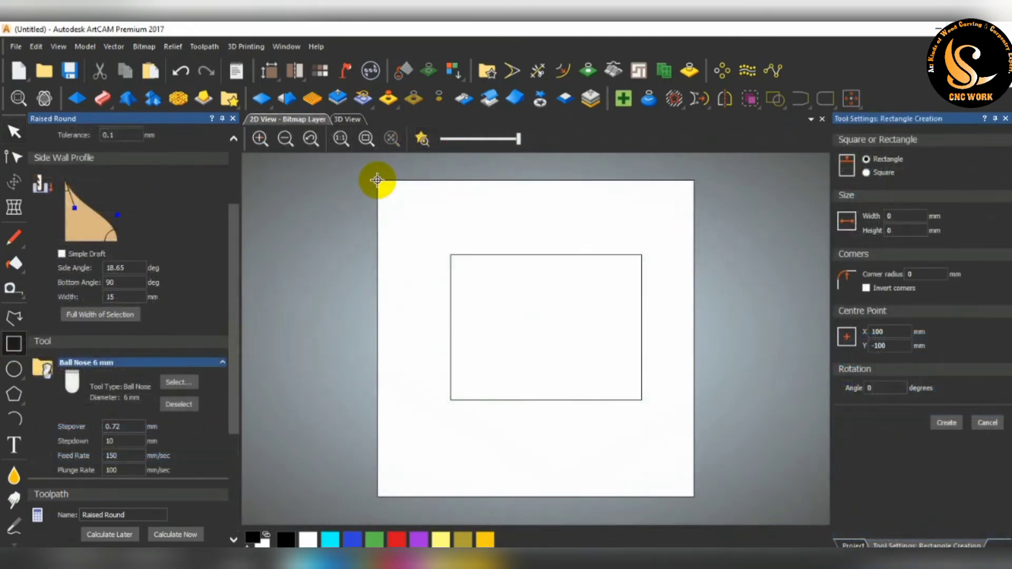
# Create a rectangle 200 mm wide and 200 mm high, centred at X 100, Y -100
pyautogui.moveTo(406, 283); pyautogui.dragTo(615, 463)
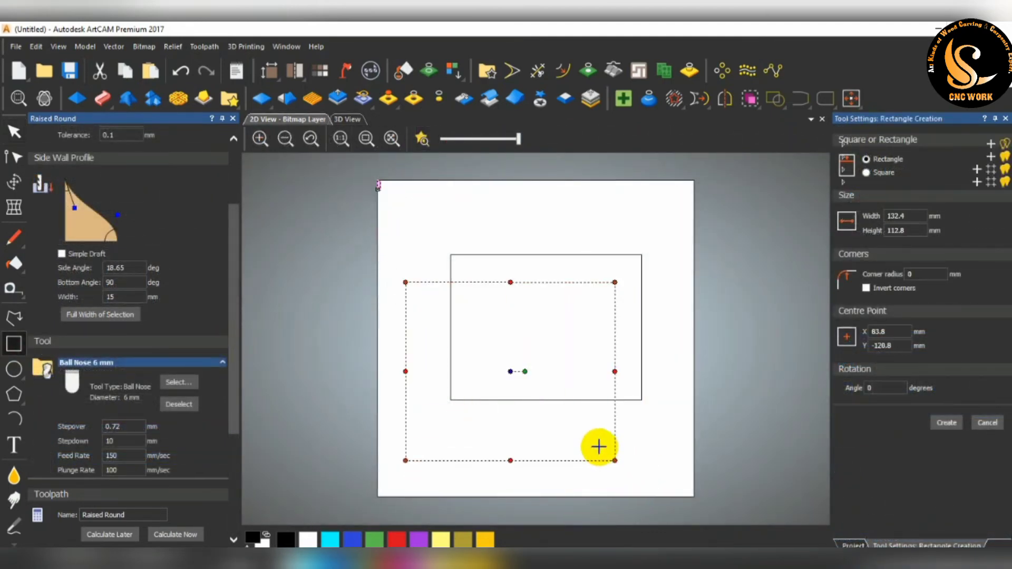
pyautogui.press('Escape')
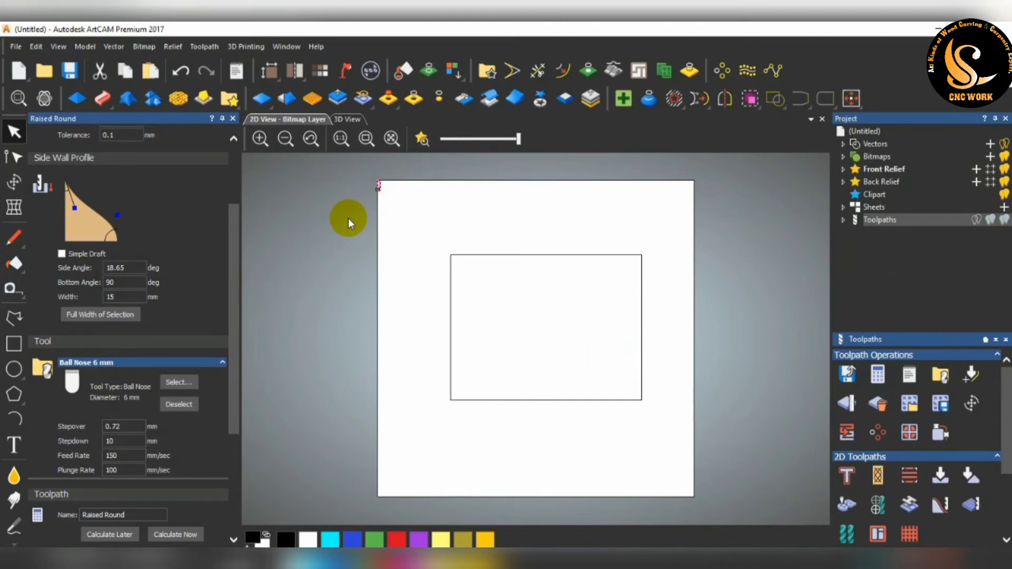
pyautogui.click(14, 343)
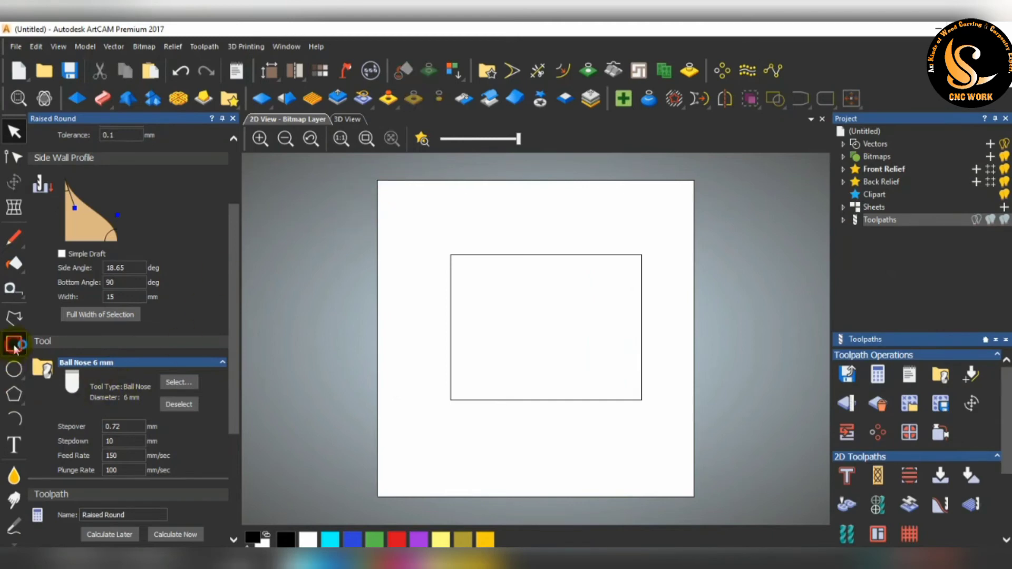
pyautogui.click(907, 216)
pyautogui.doubleClick(906, 215)
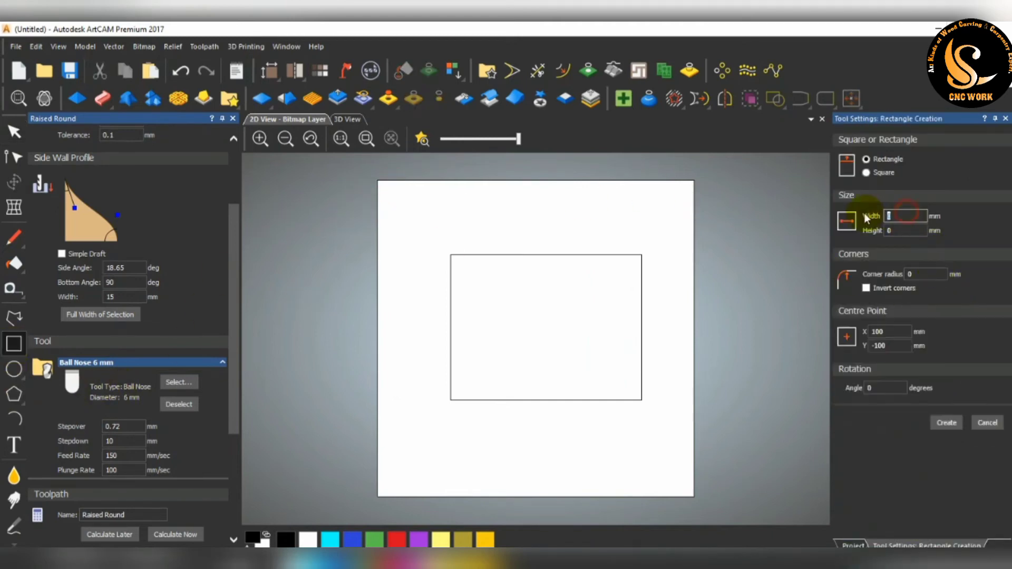
pyautogui.write('200')
pyautogui.doubleClick(911, 232)
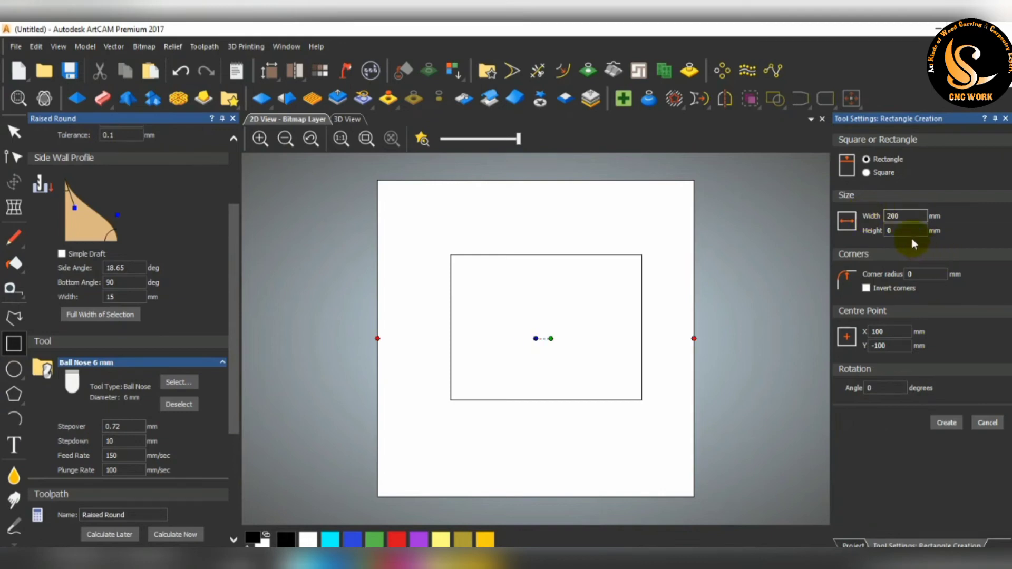
pyautogui.write('200')
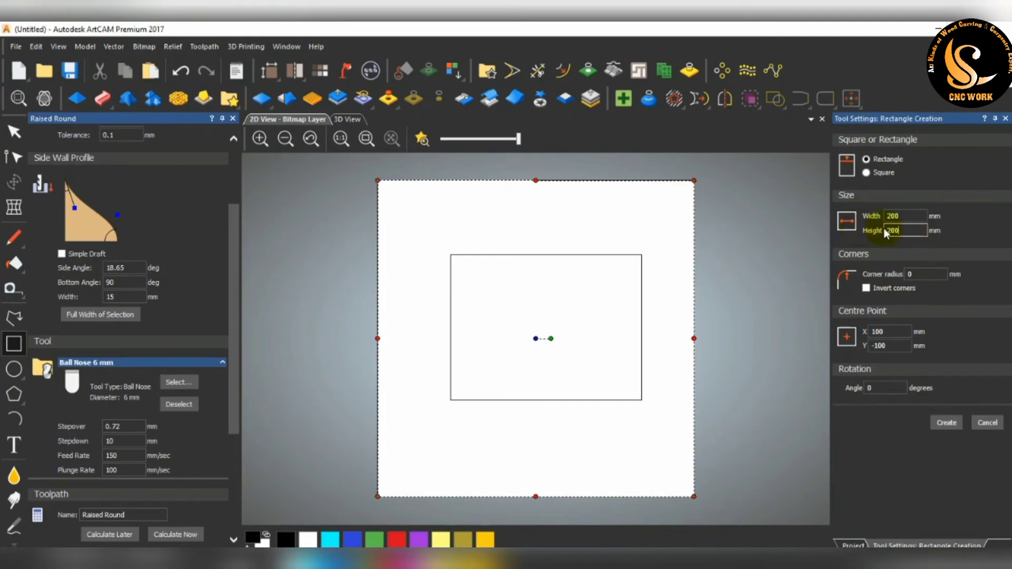
pyautogui.click(946, 422)
pyautogui.click(986, 423)
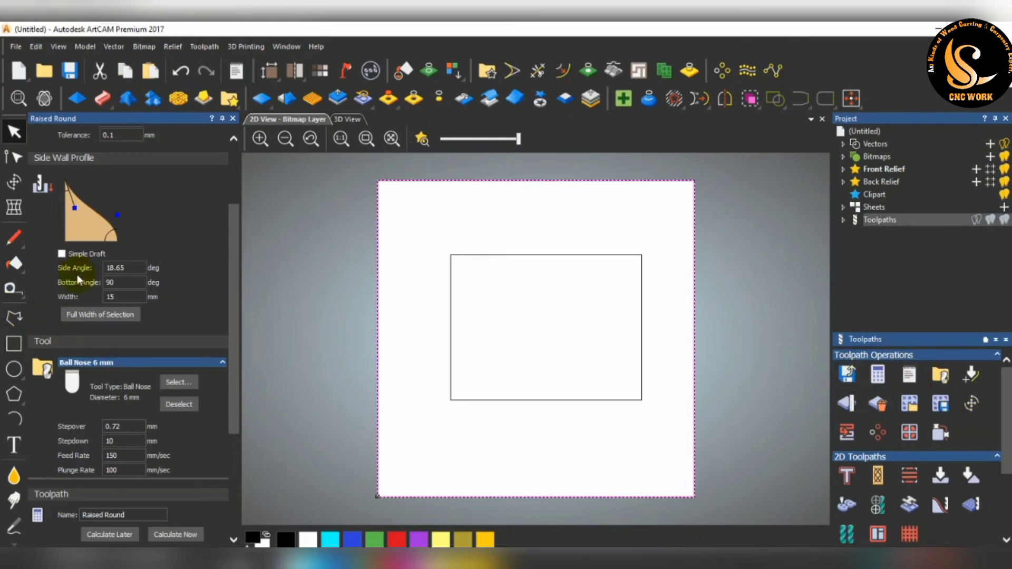
# Set the side wall profile width to 30 mm and calculate the Raised Round toolpath for the 200 mm square immediately
pyautogui.doubleClick(120, 297)
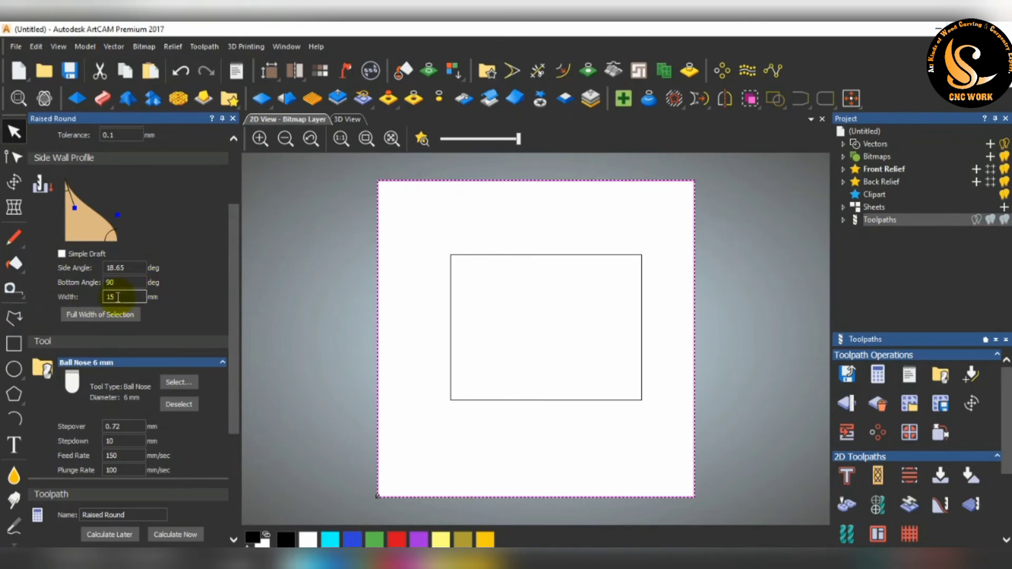
pyautogui.write('30')
pyautogui.press('Return')
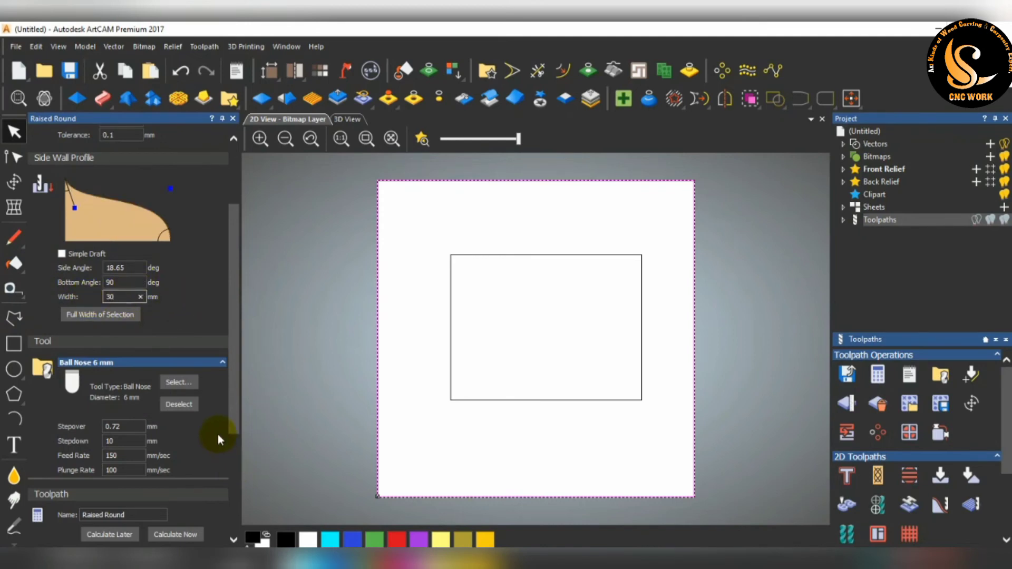
pyautogui.moveTo(234, 427); pyautogui.dragTo(233, 496)
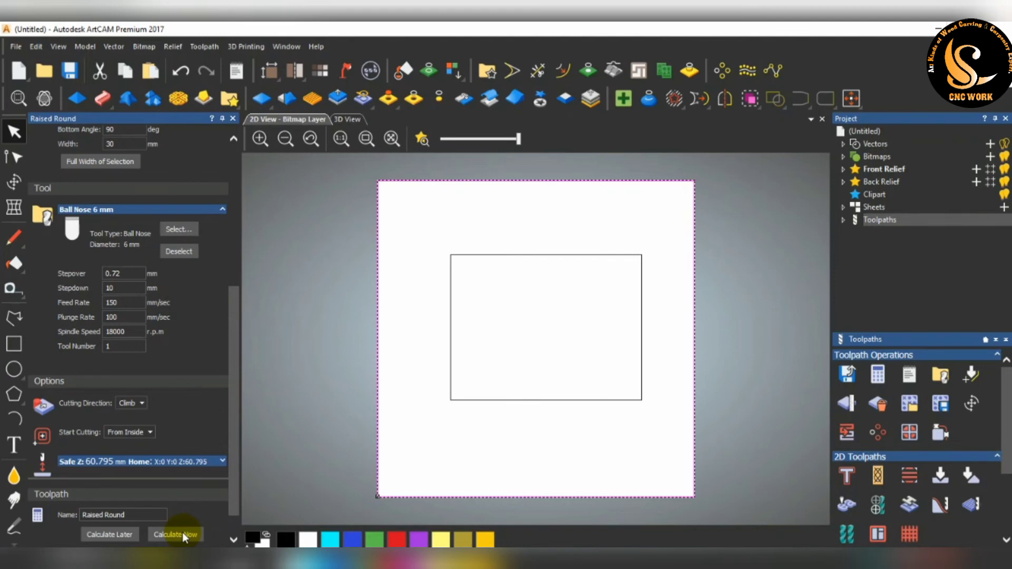
pyautogui.click(175, 534)
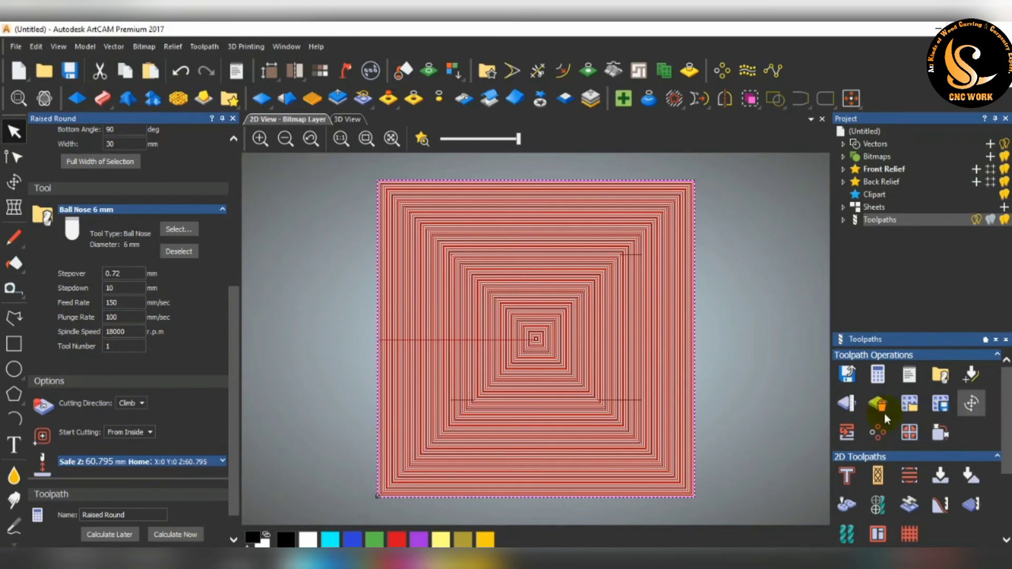
# Select the newly calculated Raised Round toolpath in the project and simulate it
pyautogui.click(870, 220)
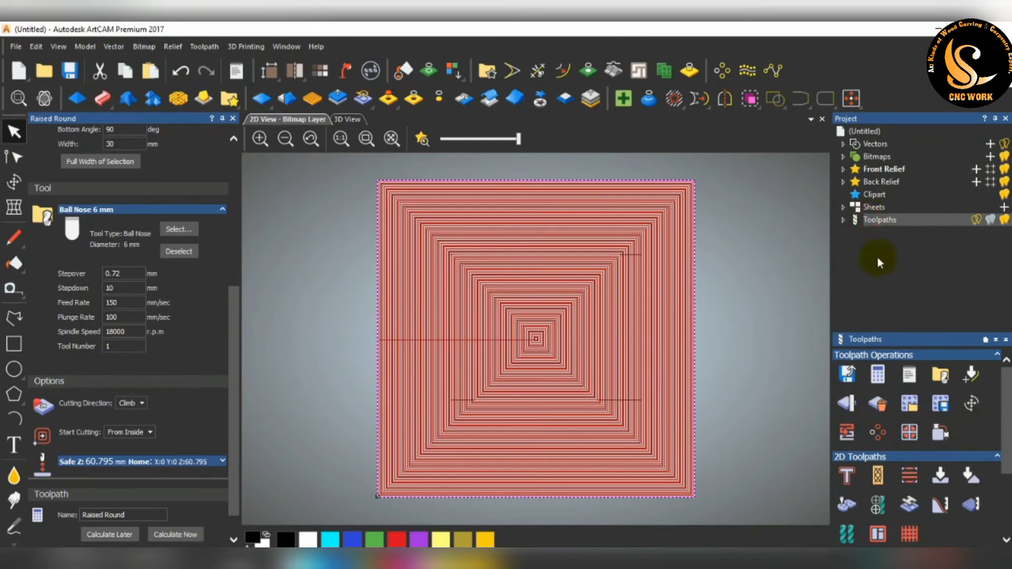
pyautogui.click(842, 220)
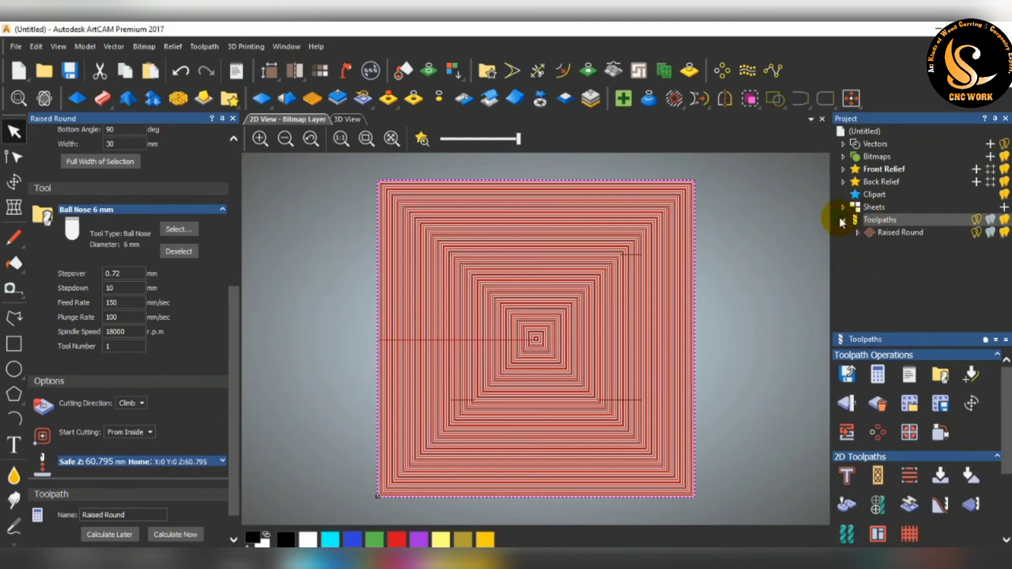
pyautogui.click(912, 234)
pyautogui.click(940, 389)
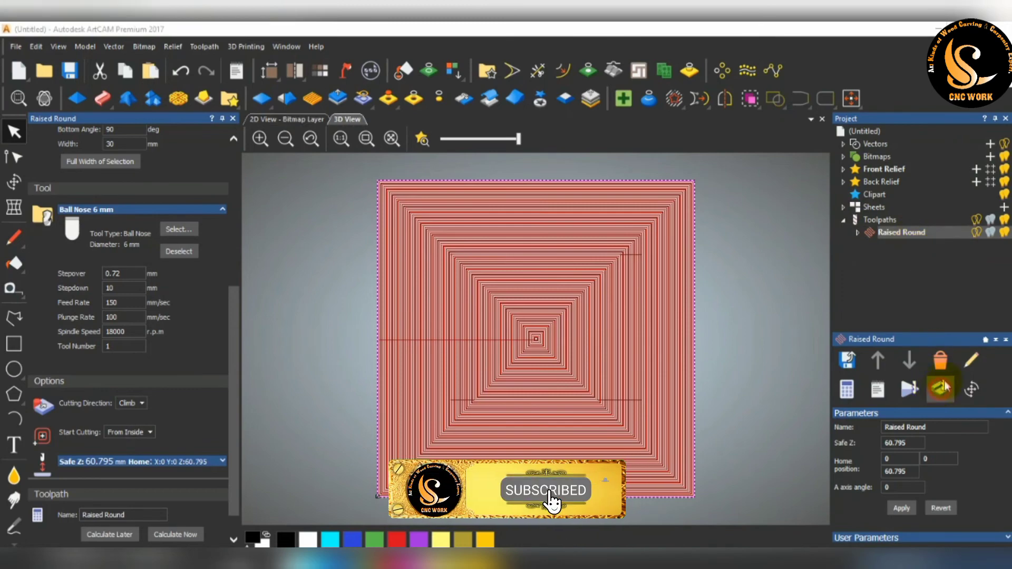
pyautogui.click(478, 404)
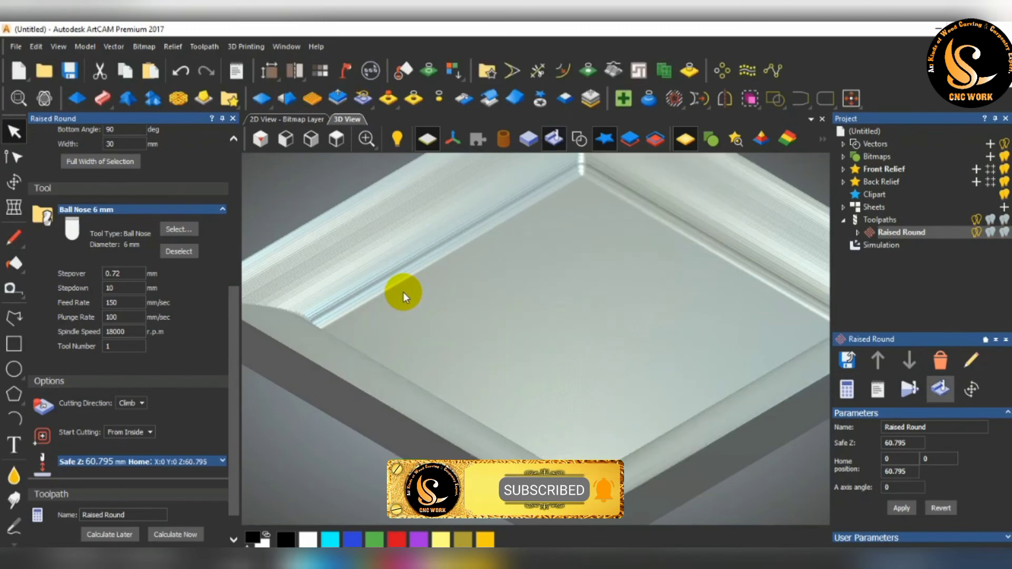
# Examine the simulated panel's raised edges and corners up close, comparing them with the side wall profile settings
pyautogui.scroll(-4, 457, 323)
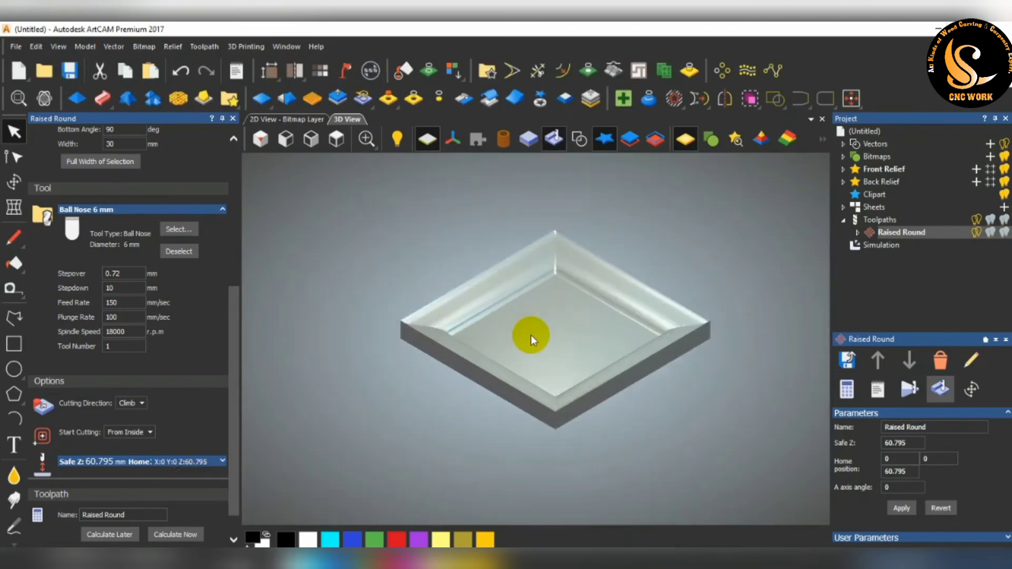
pyautogui.scroll(3, 530, 334)
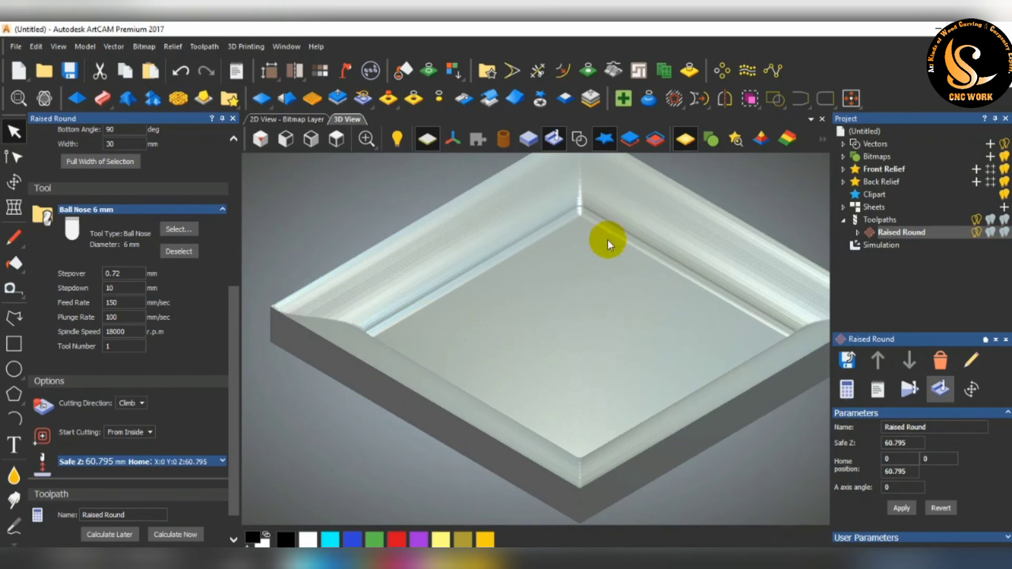
pyautogui.scroll(3, 214, 318)
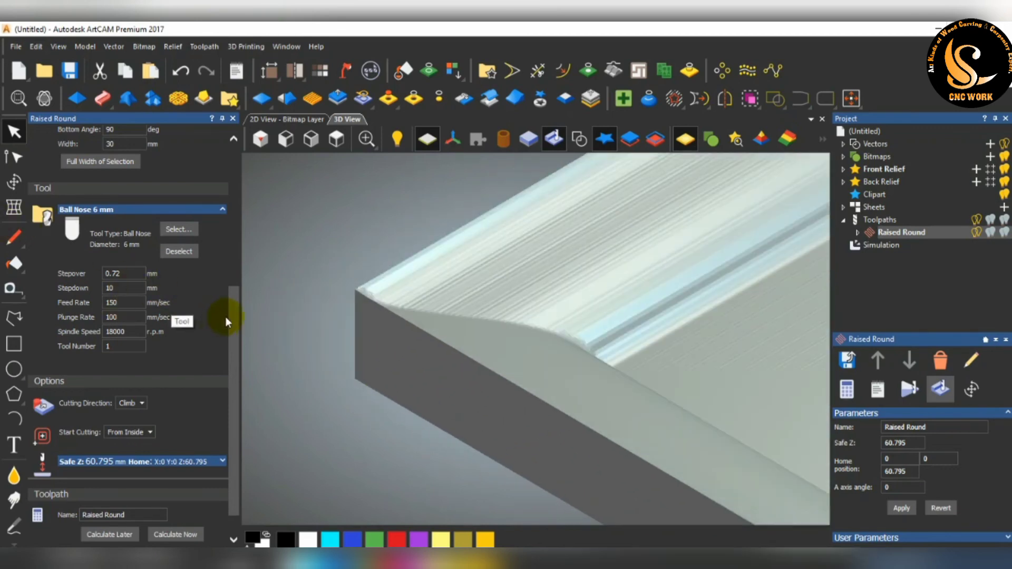
pyautogui.moveTo(233, 304); pyautogui.dragTo(233, 233)
pyautogui.scroll(3, 129, 233)
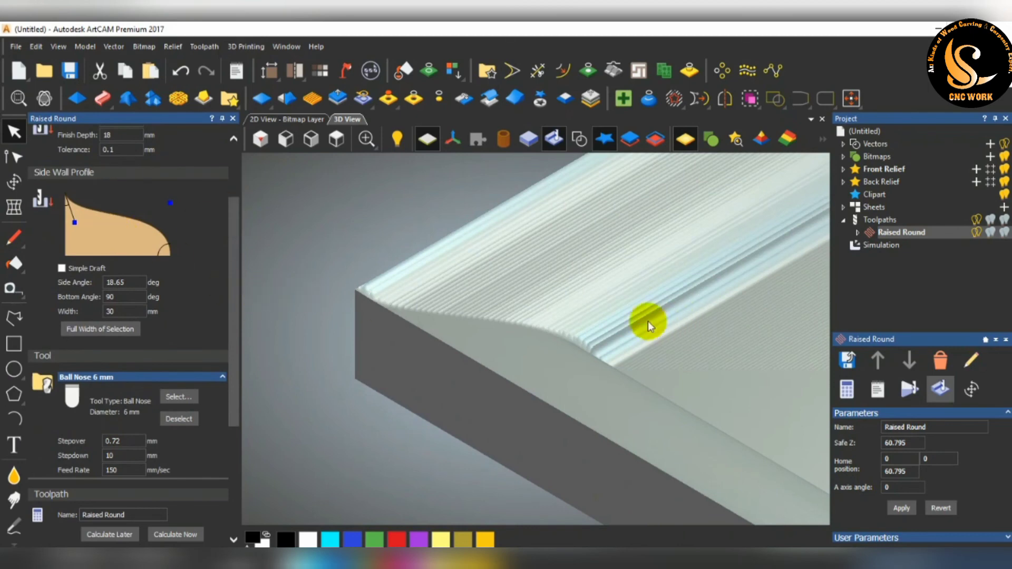
pyautogui.doubleClick(535, 314)
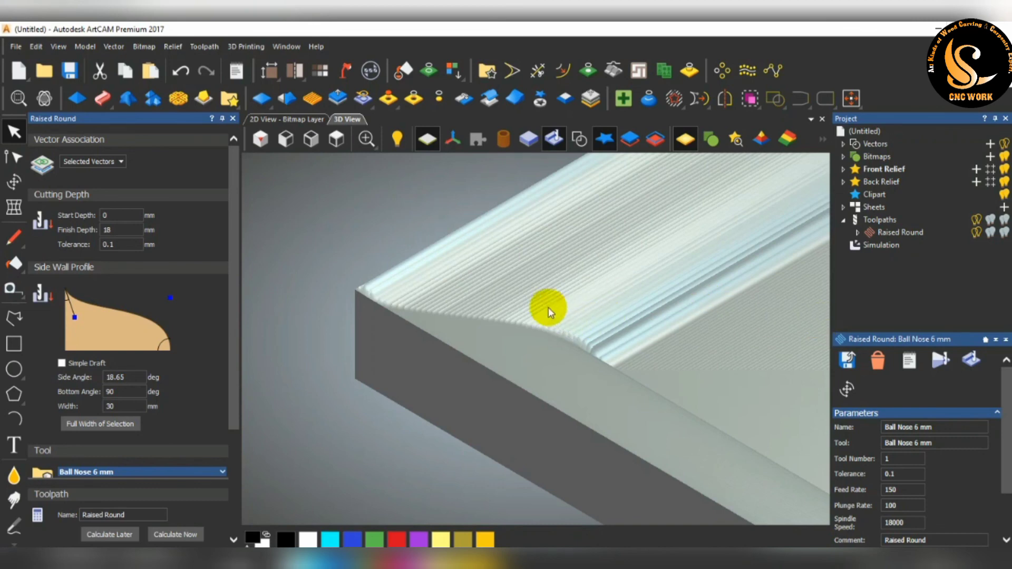
pyautogui.scroll(-10, 484, 281)
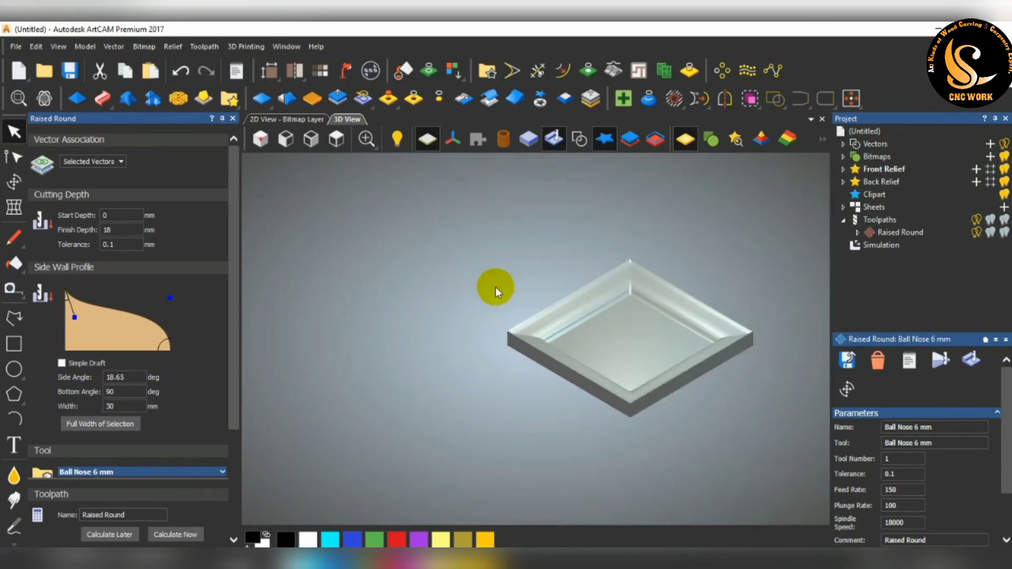
pyautogui.scroll(3, 706, 357)
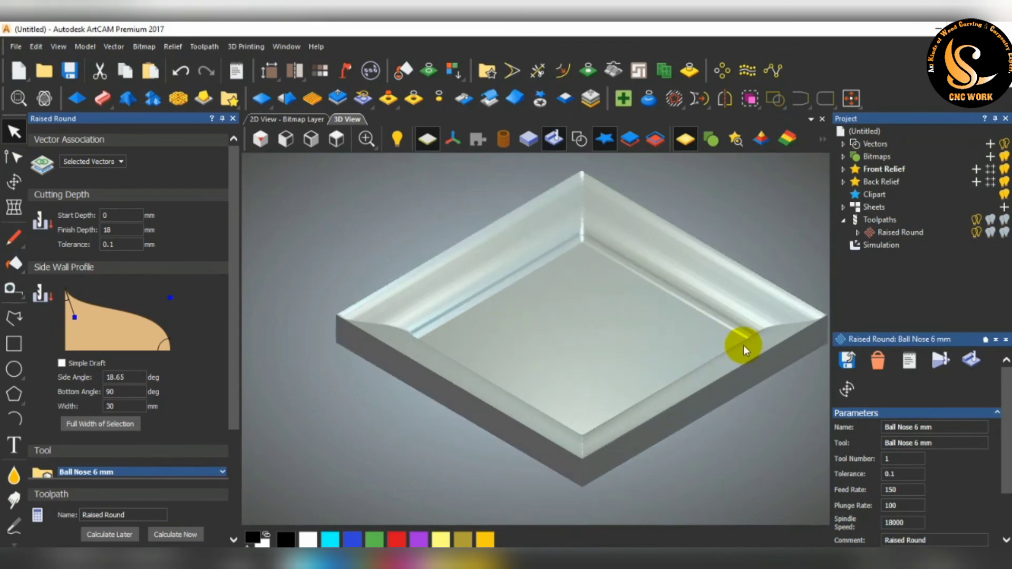
pyautogui.scroll(-3, 743, 346)
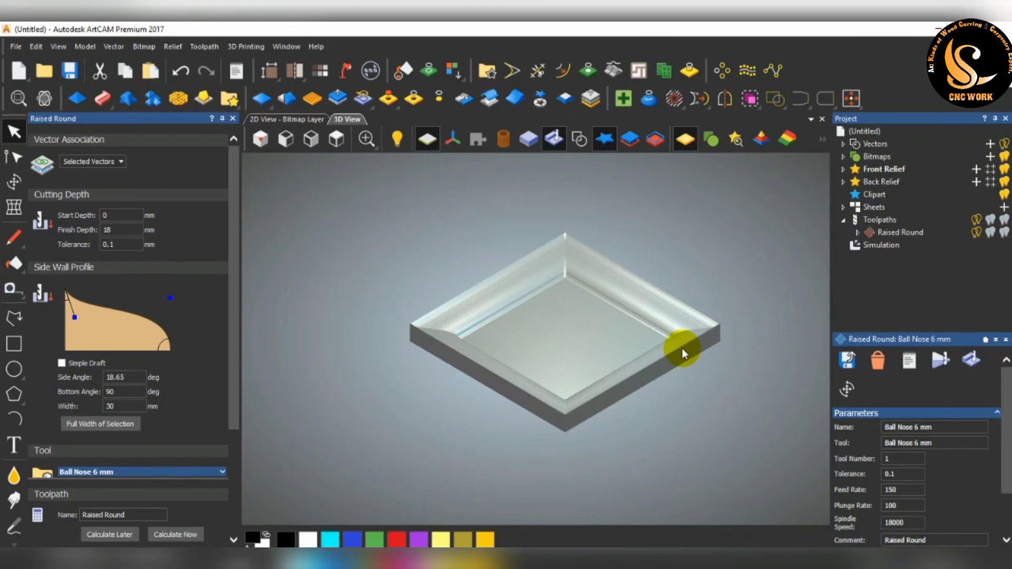